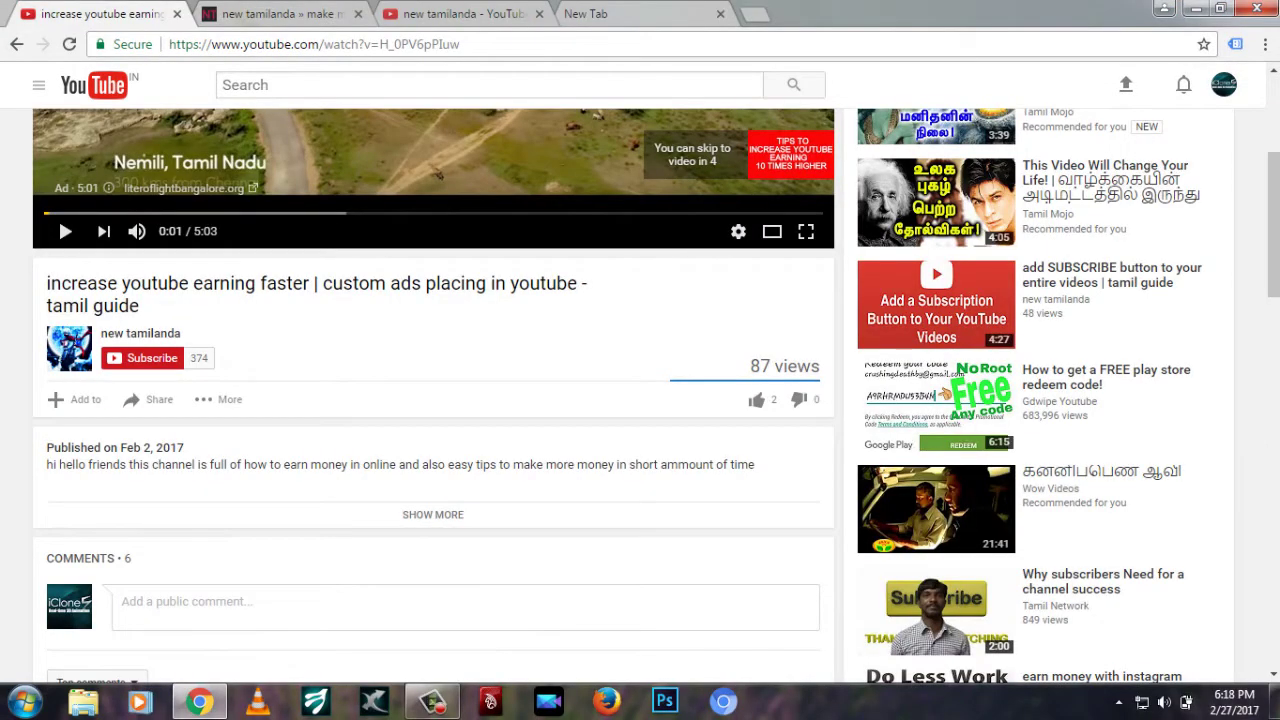
# Step: Subscribe to the new tamilanda channel and turn on all notifications for it, saving the notification setting
pyautogui.click(143, 358)
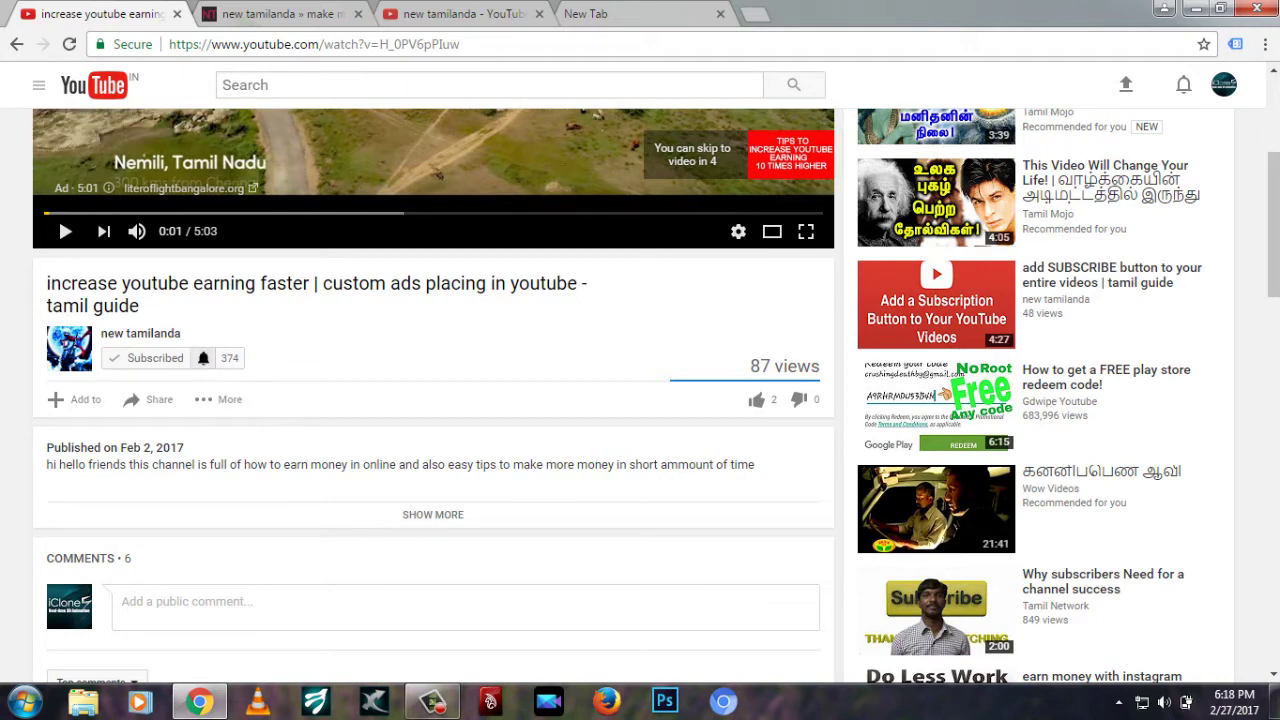
pyautogui.click(204, 358)
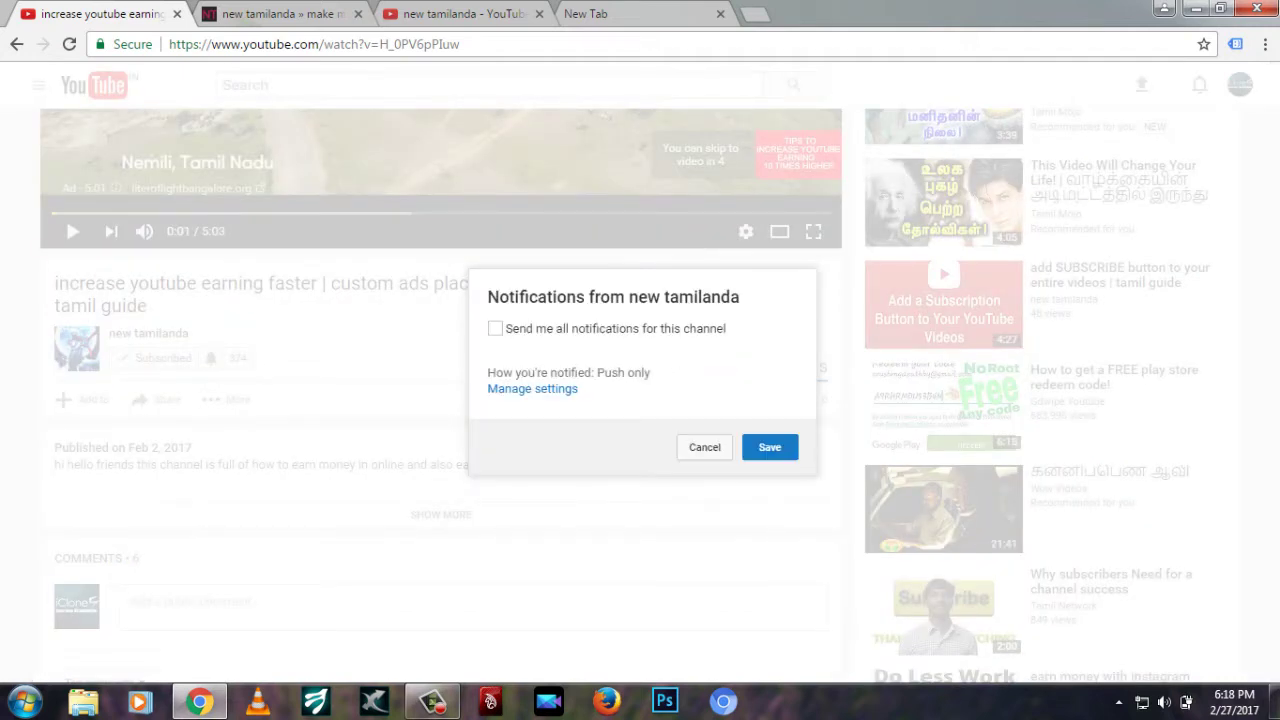
pyautogui.click(496, 329)
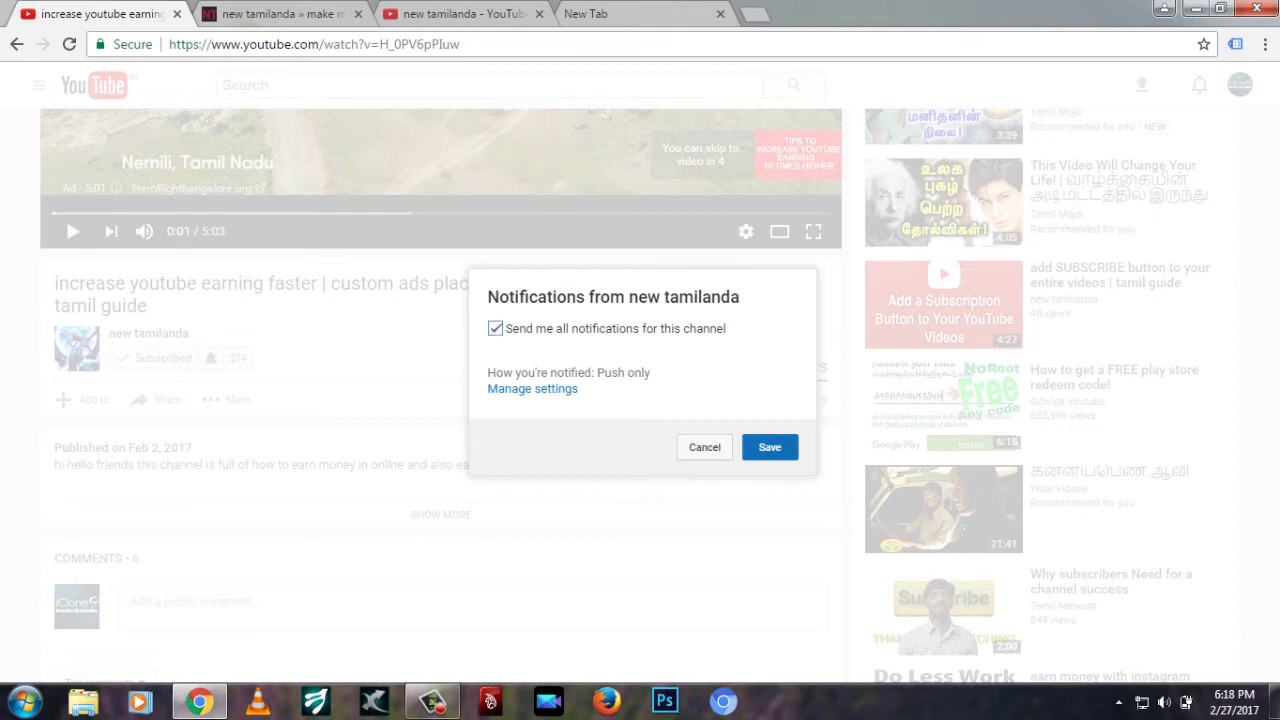
pyautogui.click(769, 447)
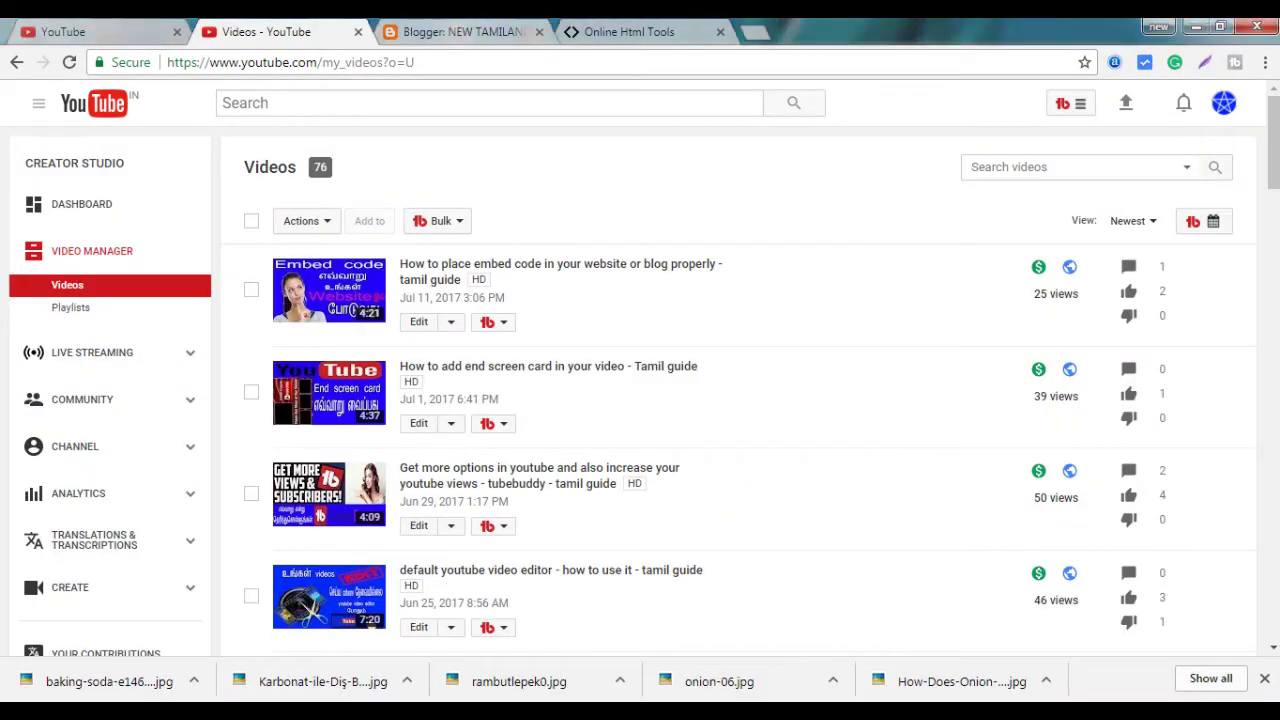
# Step: Switch to Blogger, select the NEW TAMILANDA 10 blog without adding a domain, and view its live page
pyautogui.click(443, 31)
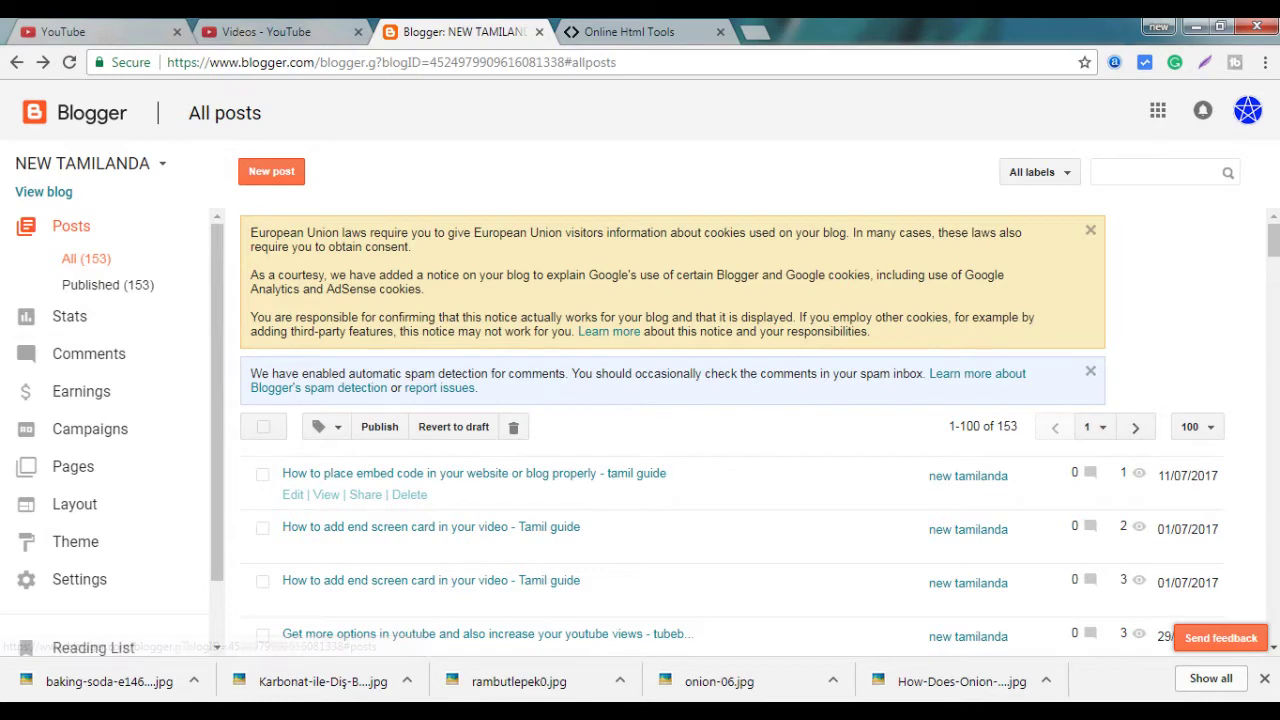
pyautogui.click(100, 164)
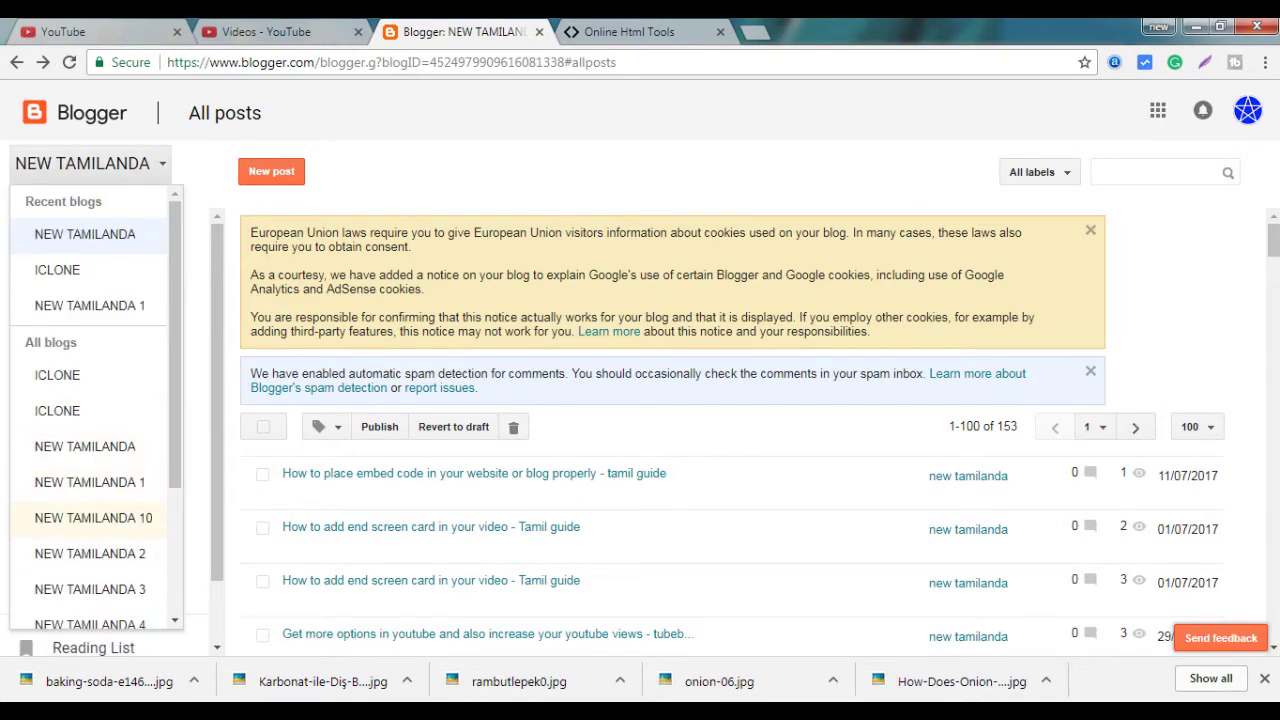
pyautogui.click(93, 517)
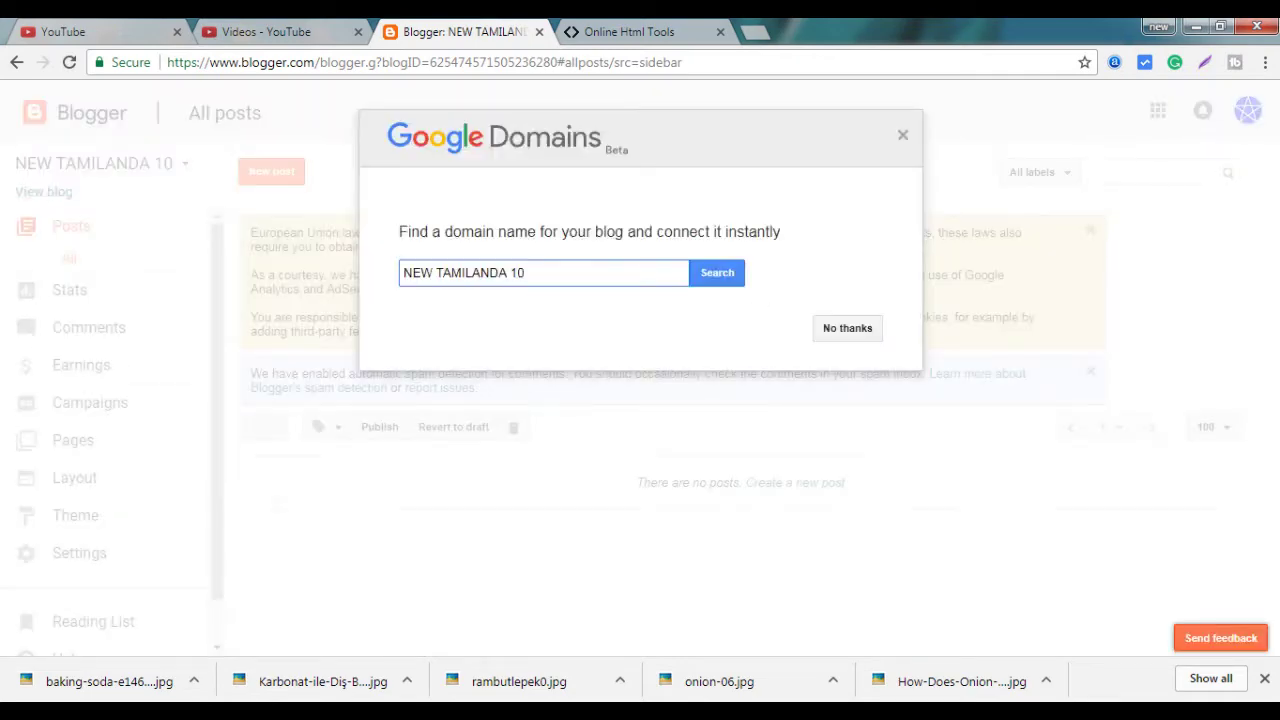
pyautogui.click(847, 328)
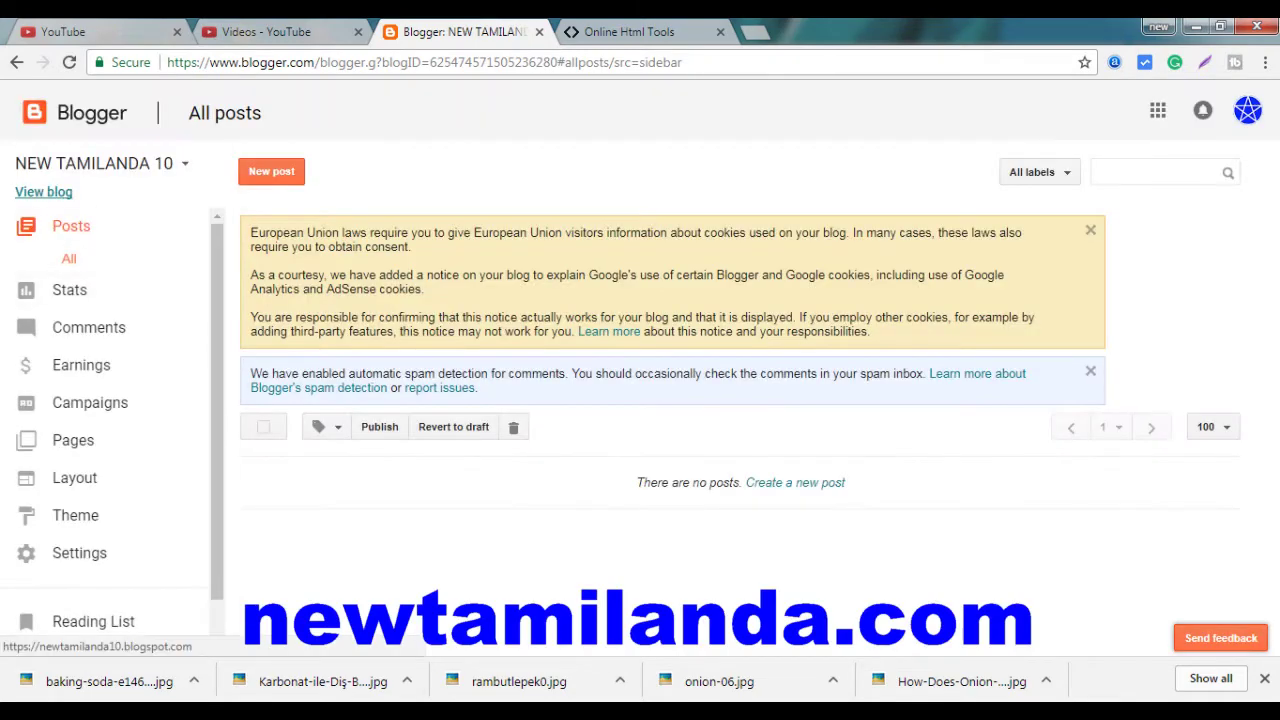
pyautogui.click(43, 191)
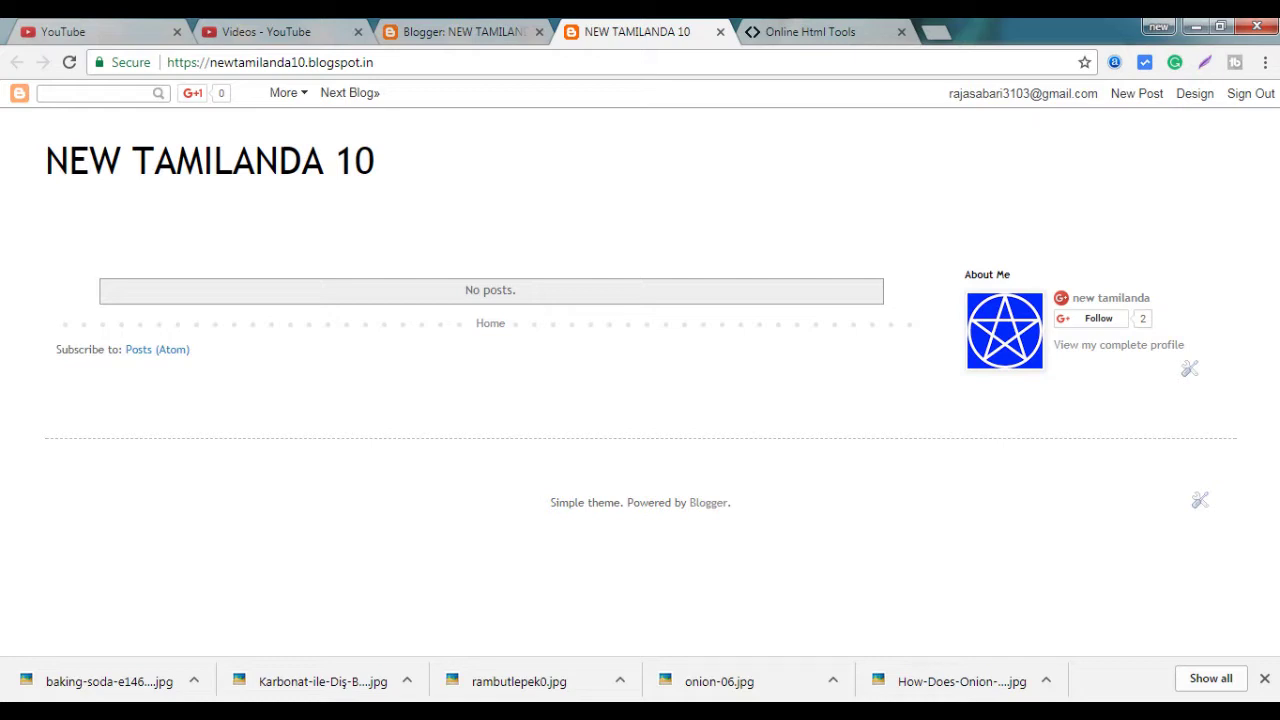
pyautogui.click(720, 31)
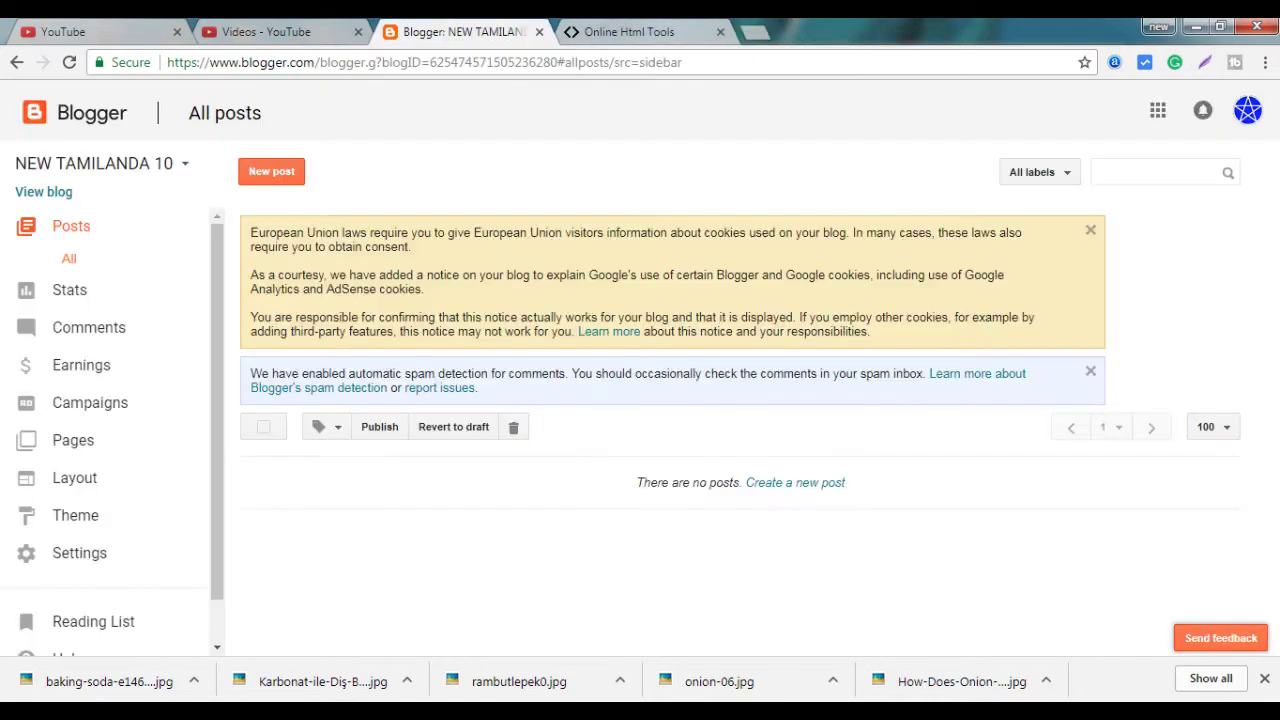
# Step: Look over the tools on onlinehtmltools.com and open its Menu generator
pyautogui.click(655, 31)
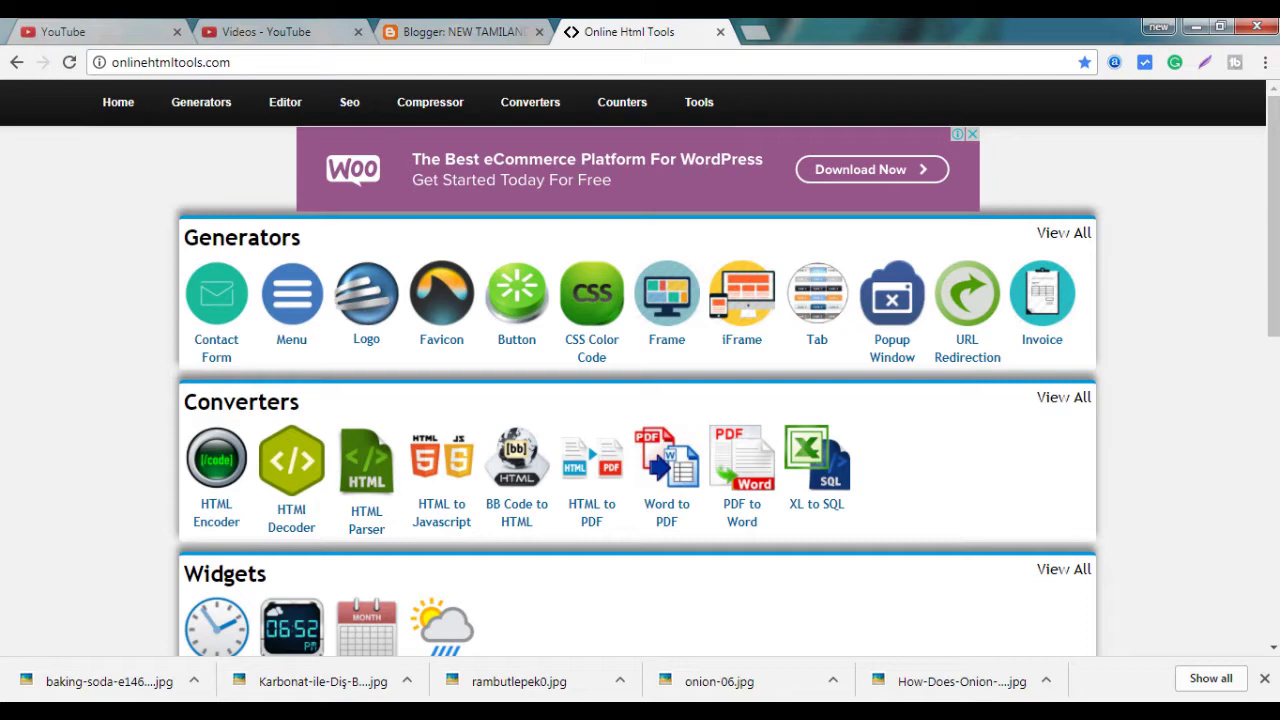
pyautogui.scroll(-2, 636, 390)
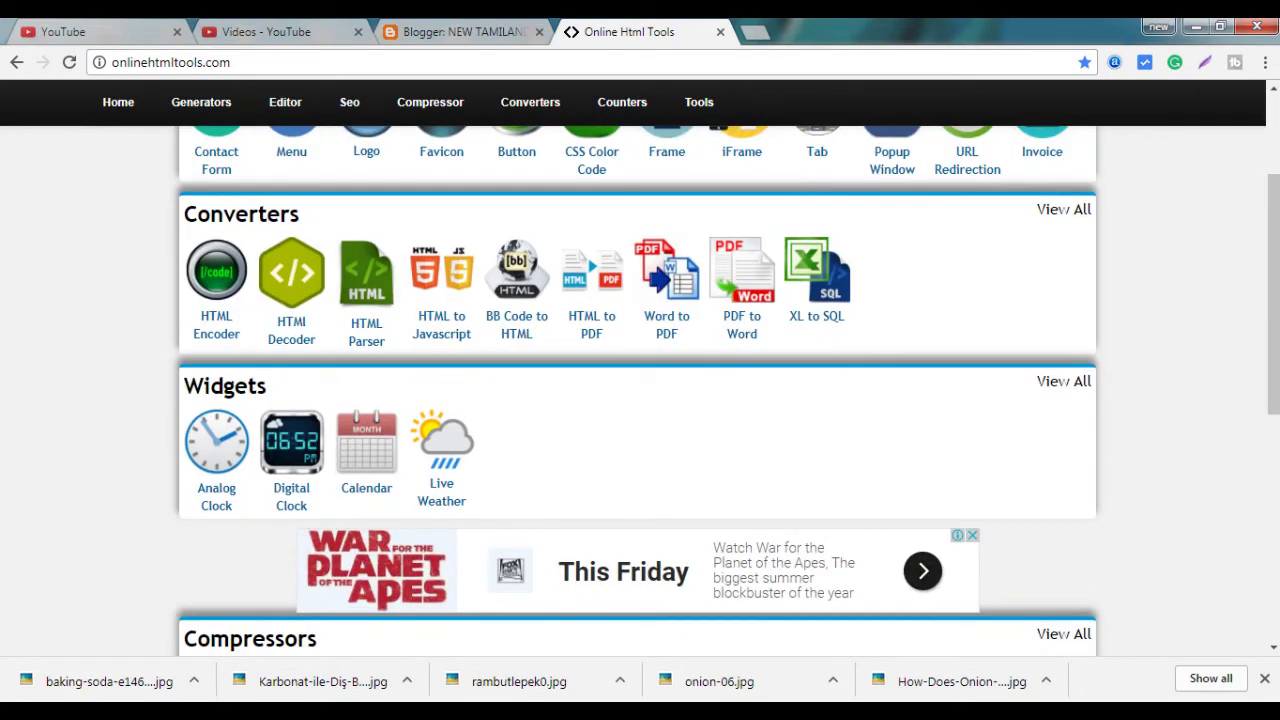
pyautogui.scroll(2, 636, 390)
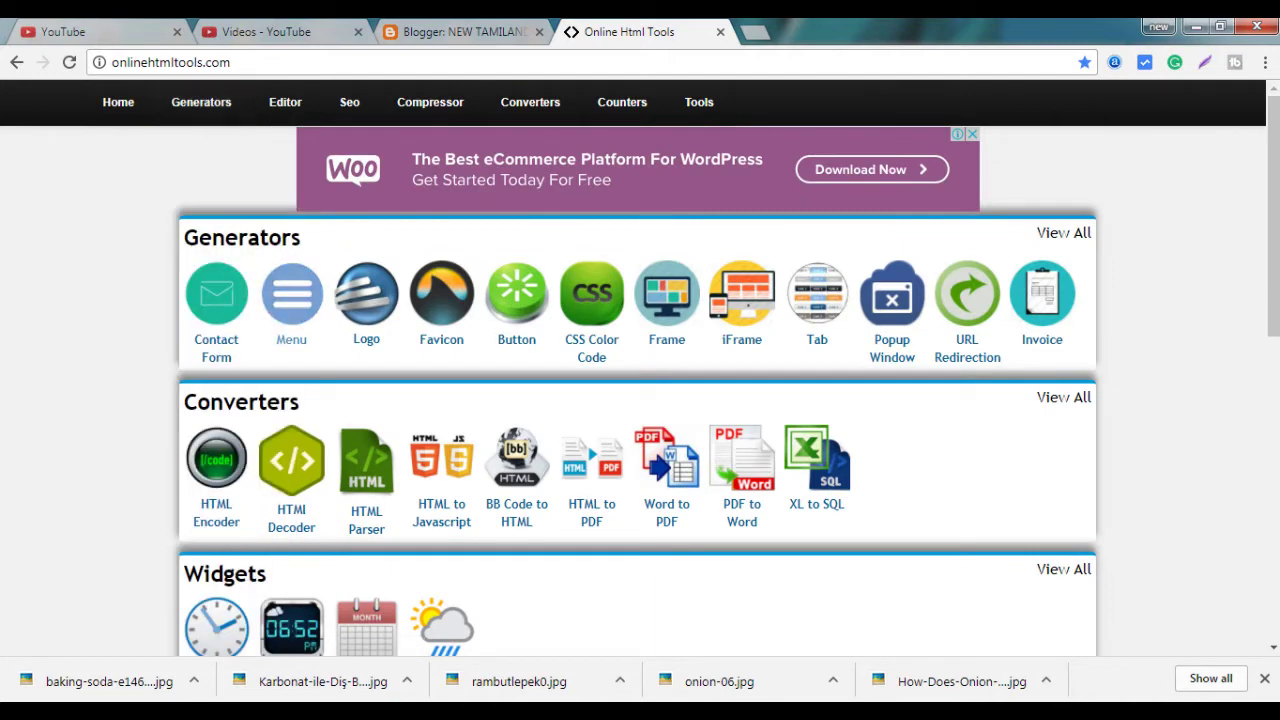
pyautogui.click(291, 295)
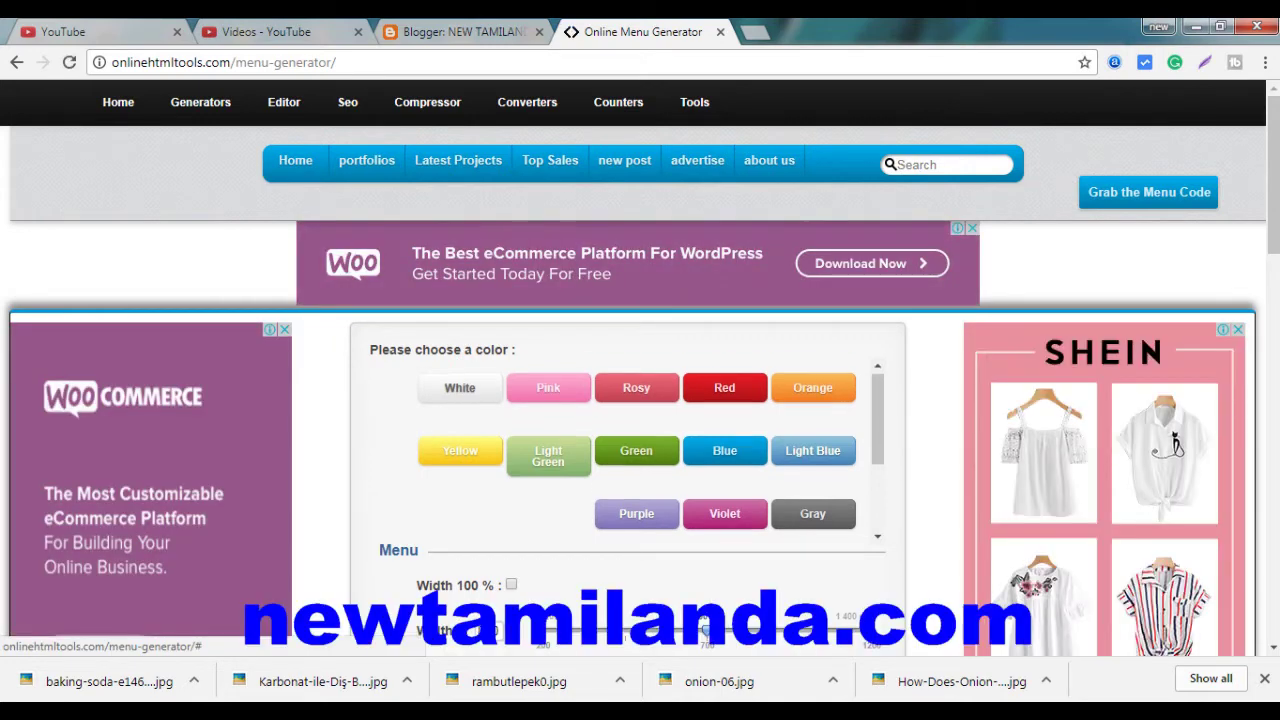
# Step: Preview the menu bar in Red and Blue, and settle on Green as its color
pyautogui.scroll(-3, 637, 445)
pyautogui.scroll(3, 637, 445)
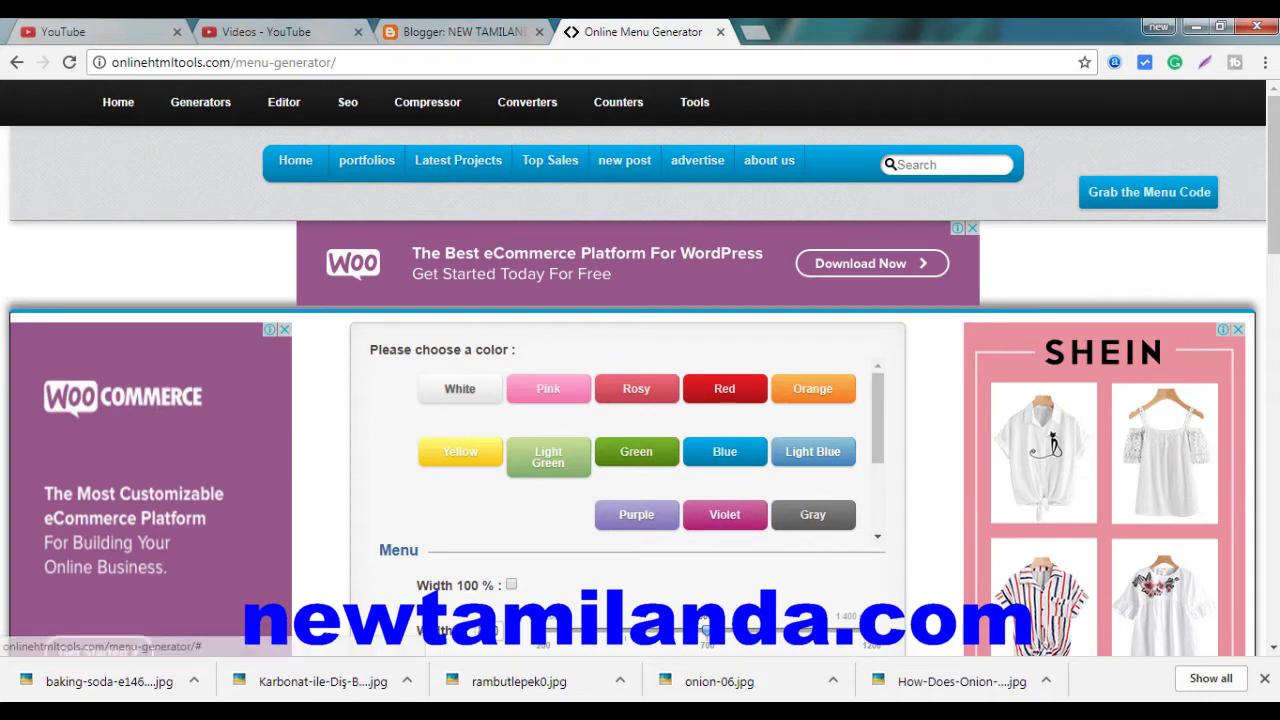
pyautogui.click(725, 389)
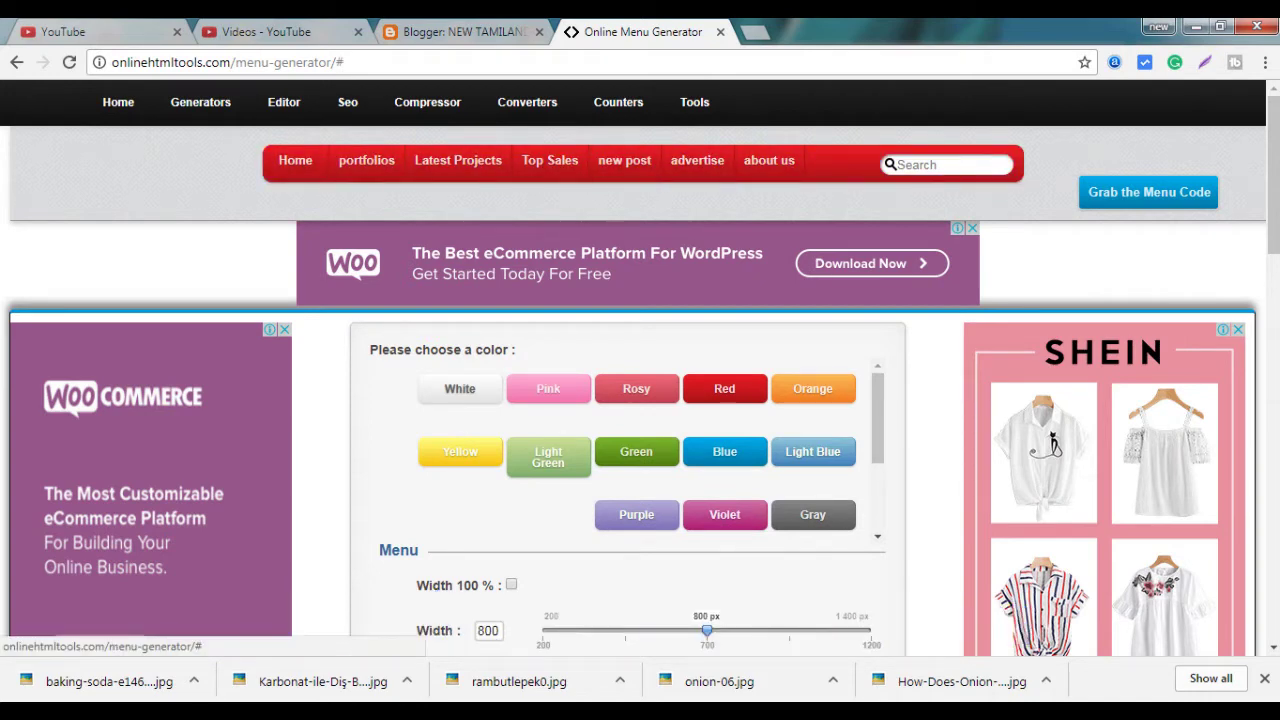
pyautogui.click(725, 452)
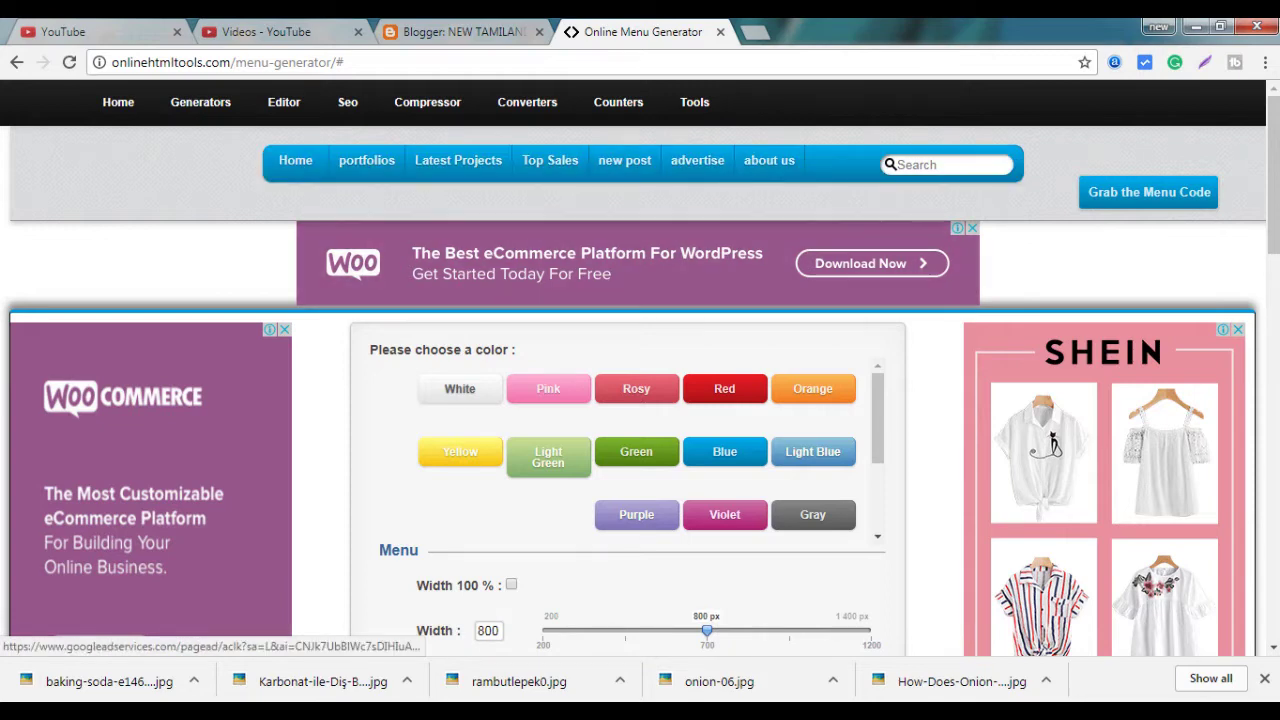
pyautogui.click(636, 451)
pyautogui.scroll(-3, 636, 450)
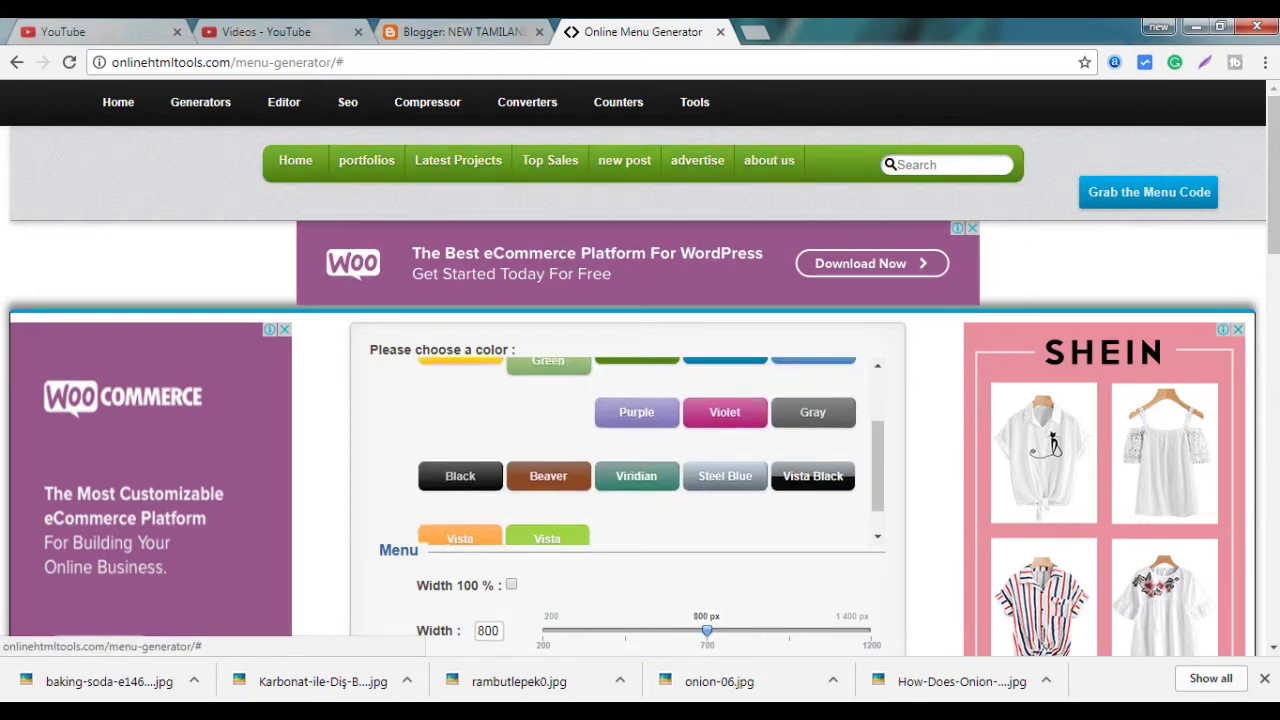
# Step: Set the menu's width to about 1221 px and its height to about 46 px
pyautogui.scroll(-2, 636, 450)
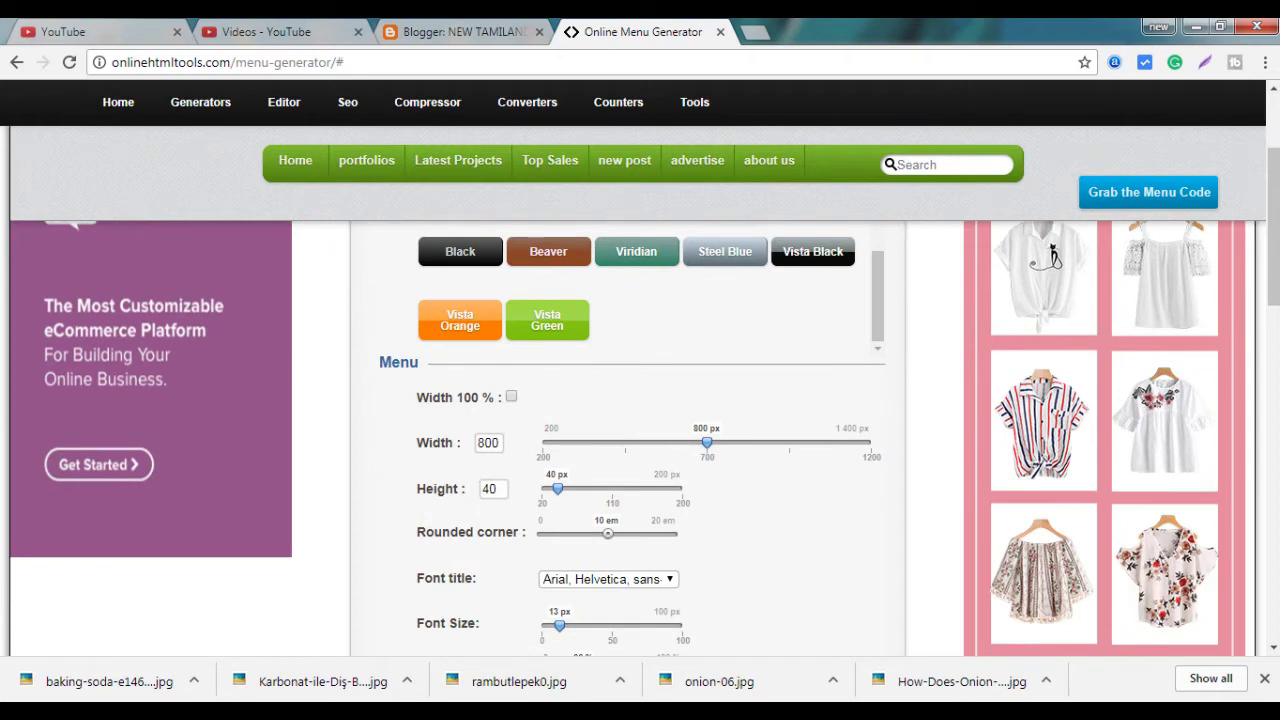
pyautogui.moveTo(707, 442); pyautogui.dragTo(822, 442)
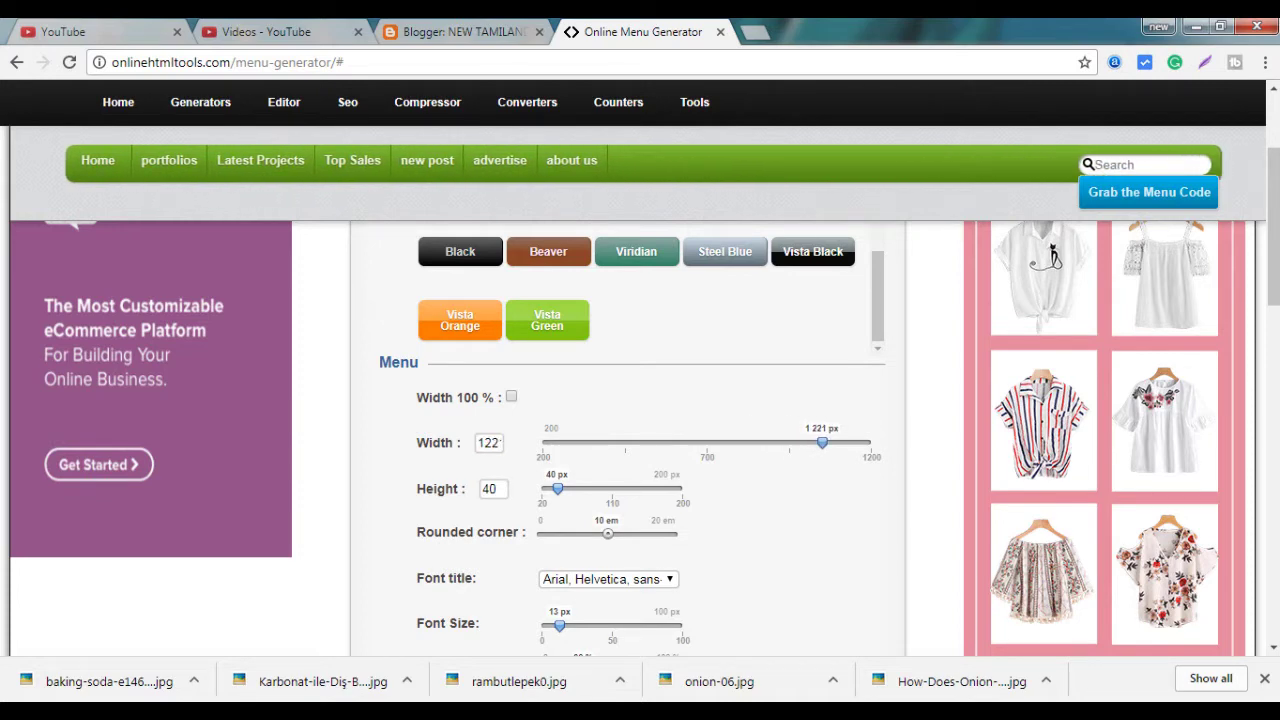
pyautogui.moveTo(558, 488)
pyautogui.mouseDown()
pyautogui.moveTo(574, 488)
pyautogui.moveTo(562, 488)
pyautogui.mouseUp()
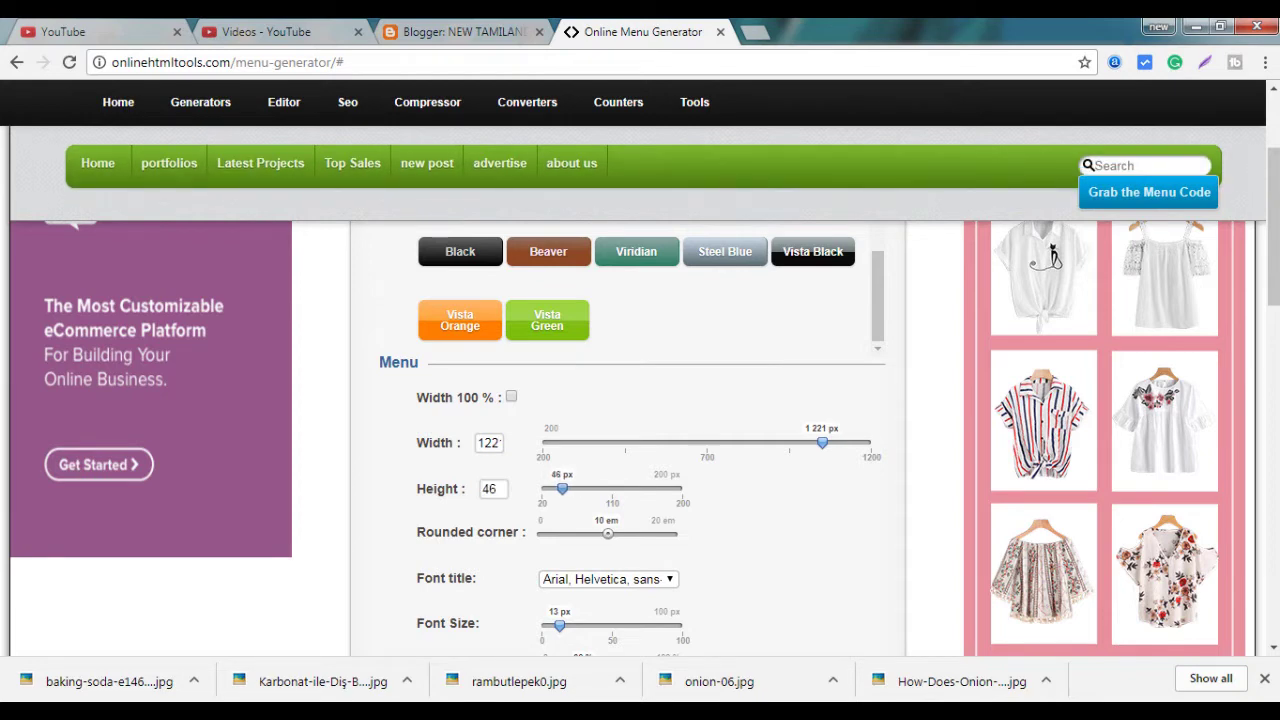
# Step: Review the search box options and increase the menu's font size to about 16 px
pyautogui.scroll(-2, 640, 400)
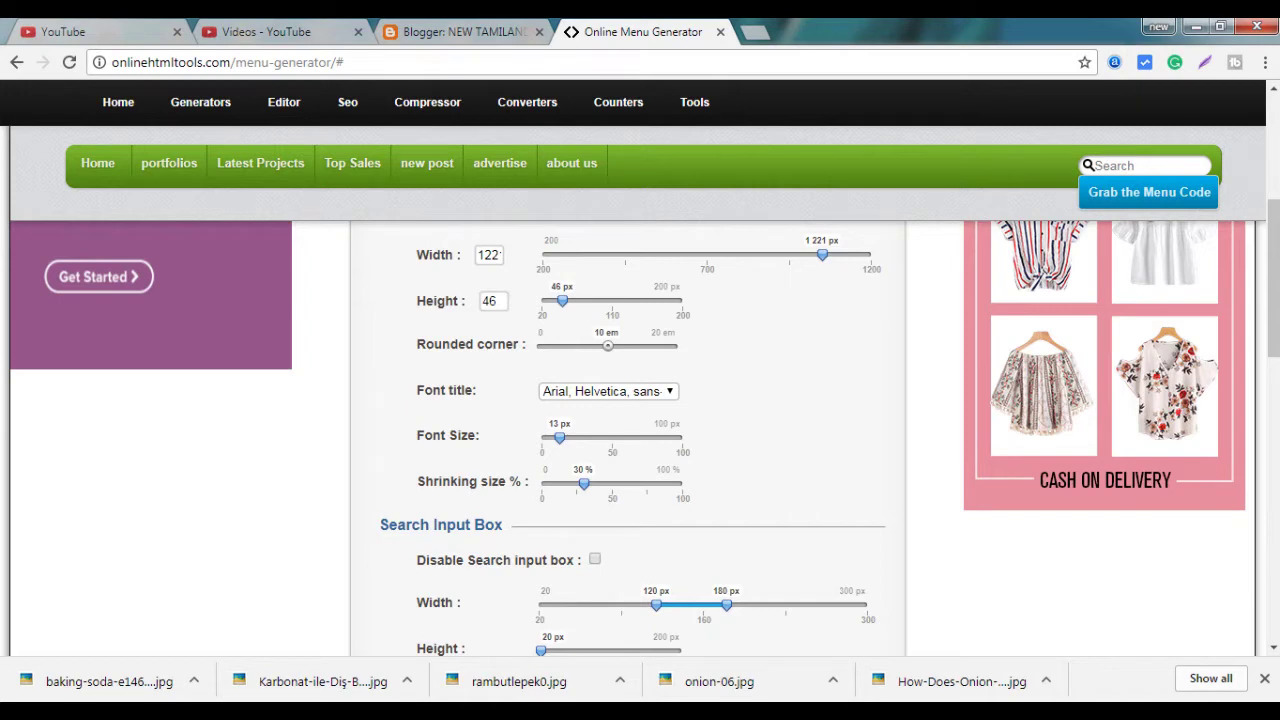
pyautogui.scroll(-1, 645, 427)
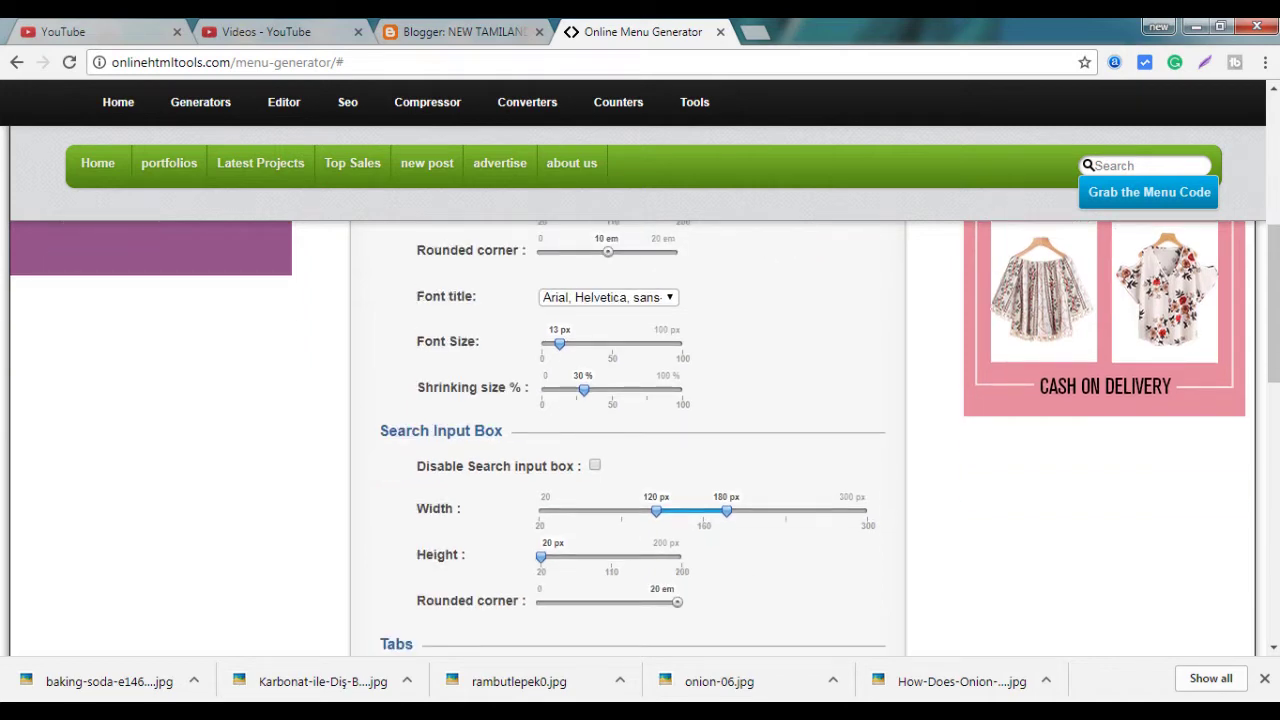
pyautogui.scroll(-1, 640, 435)
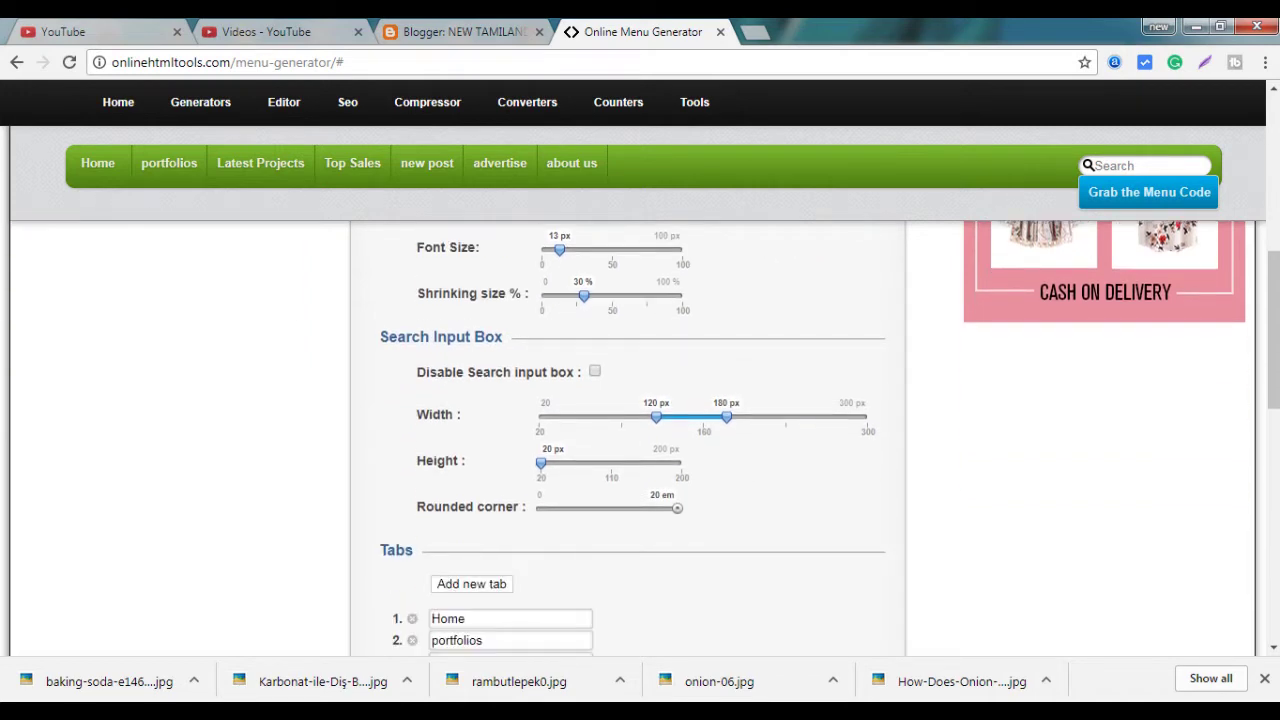
pyautogui.scroll(2, 645, 432)
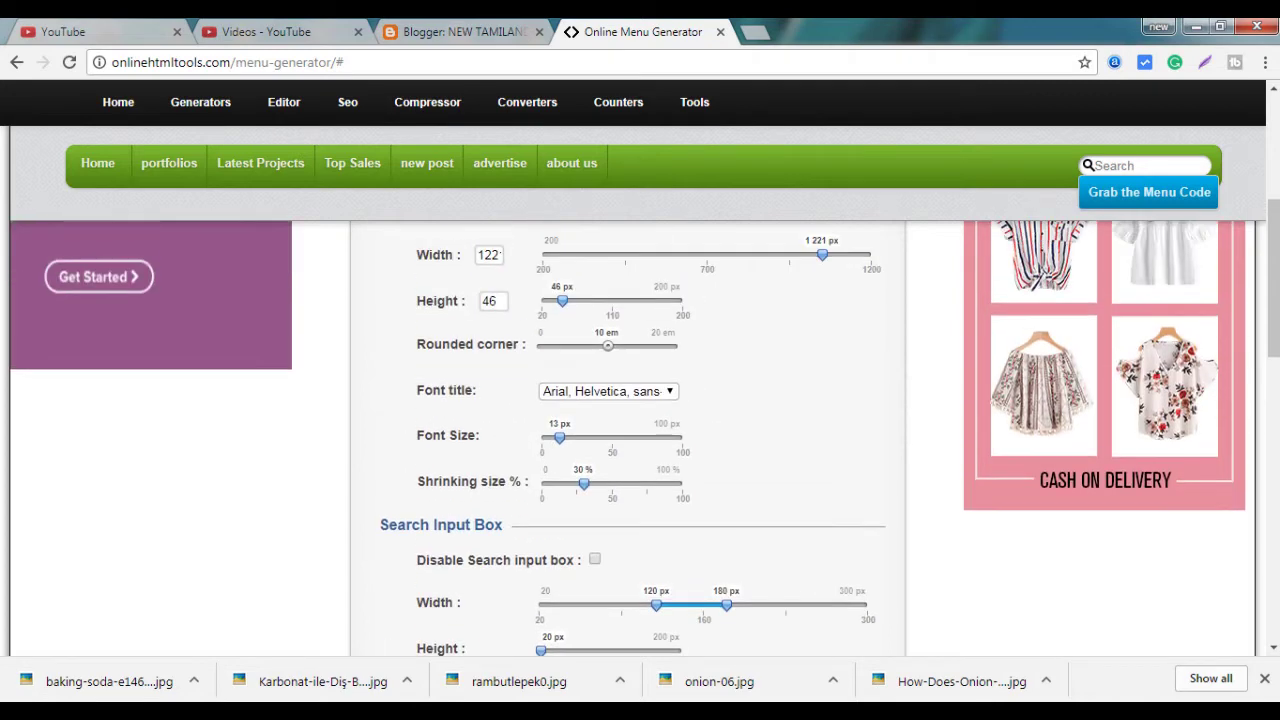
pyautogui.moveTo(560, 438)
pyautogui.mouseDown()
pyautogui.moveTo(578, 438)
pyautogui.moveTo(563, 437)
pyautogui.mouseUp()
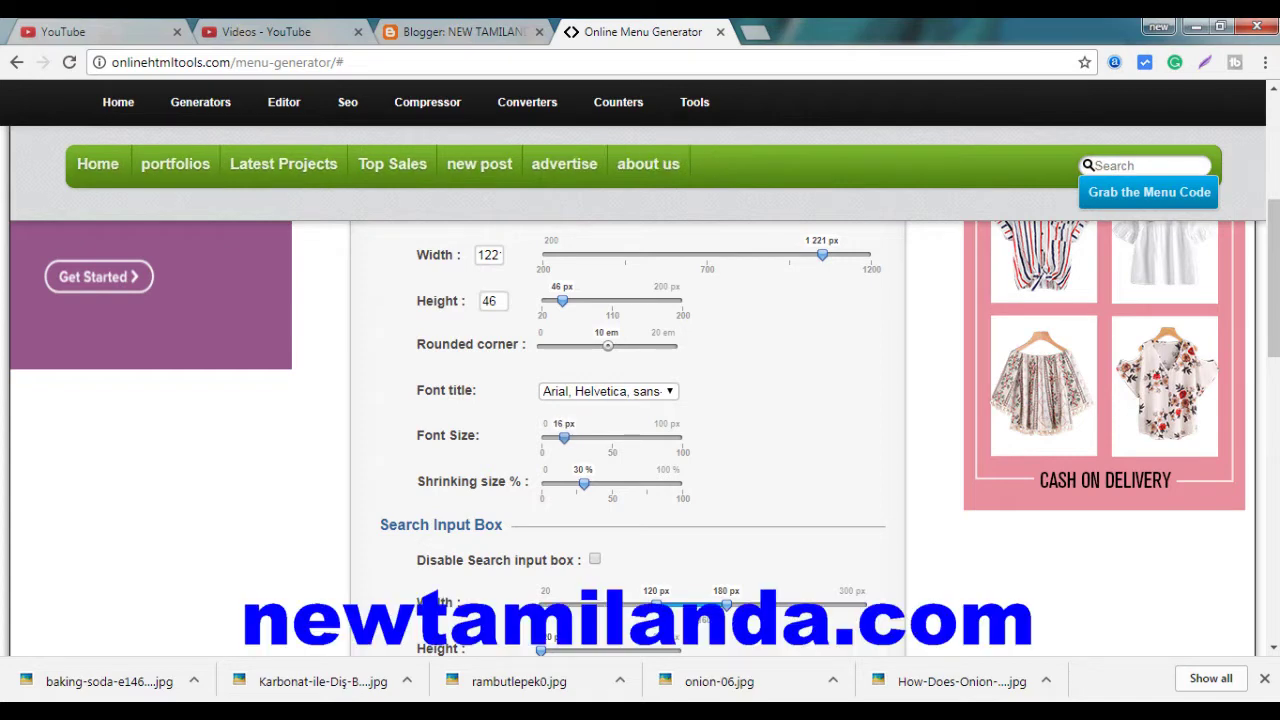
# Step: Remove the portfolios, Latest Projects, advertise, new post and Top Sales tabs from the menu, keeping Home and about us
pyautogui.scroll(-2, 628, 440)
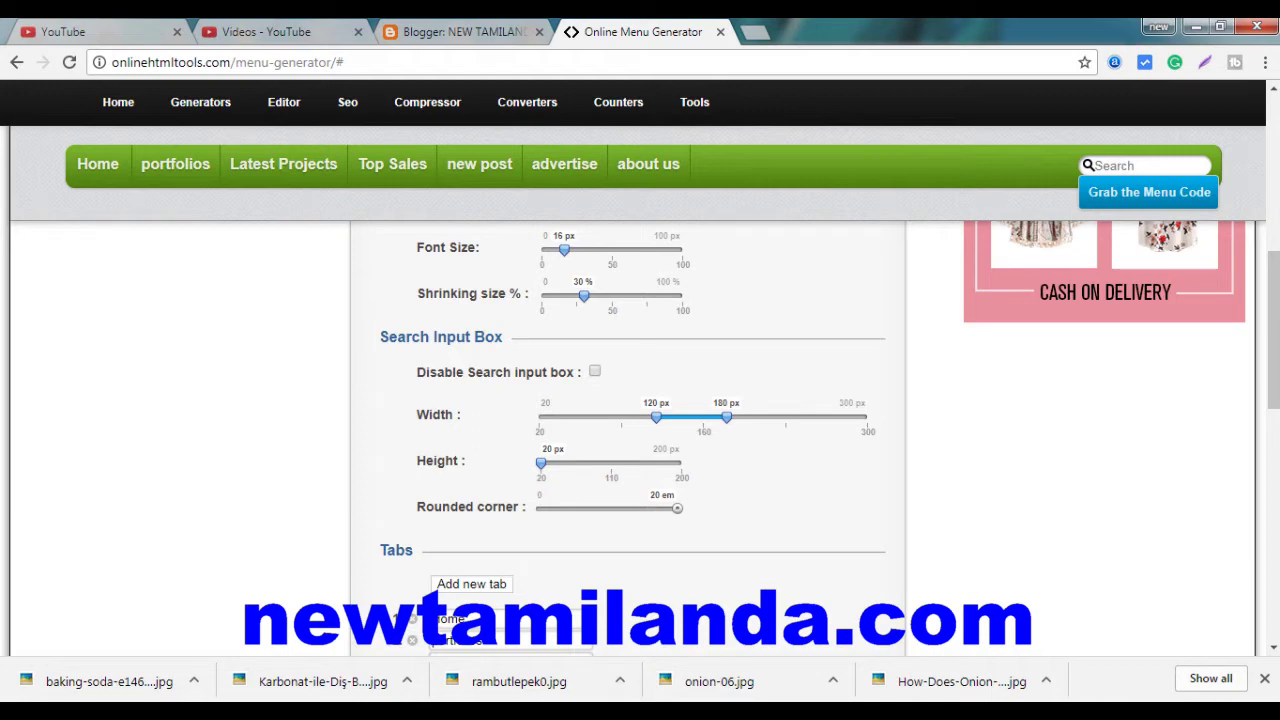
pyautogui.scroll(-2, 628, 440)
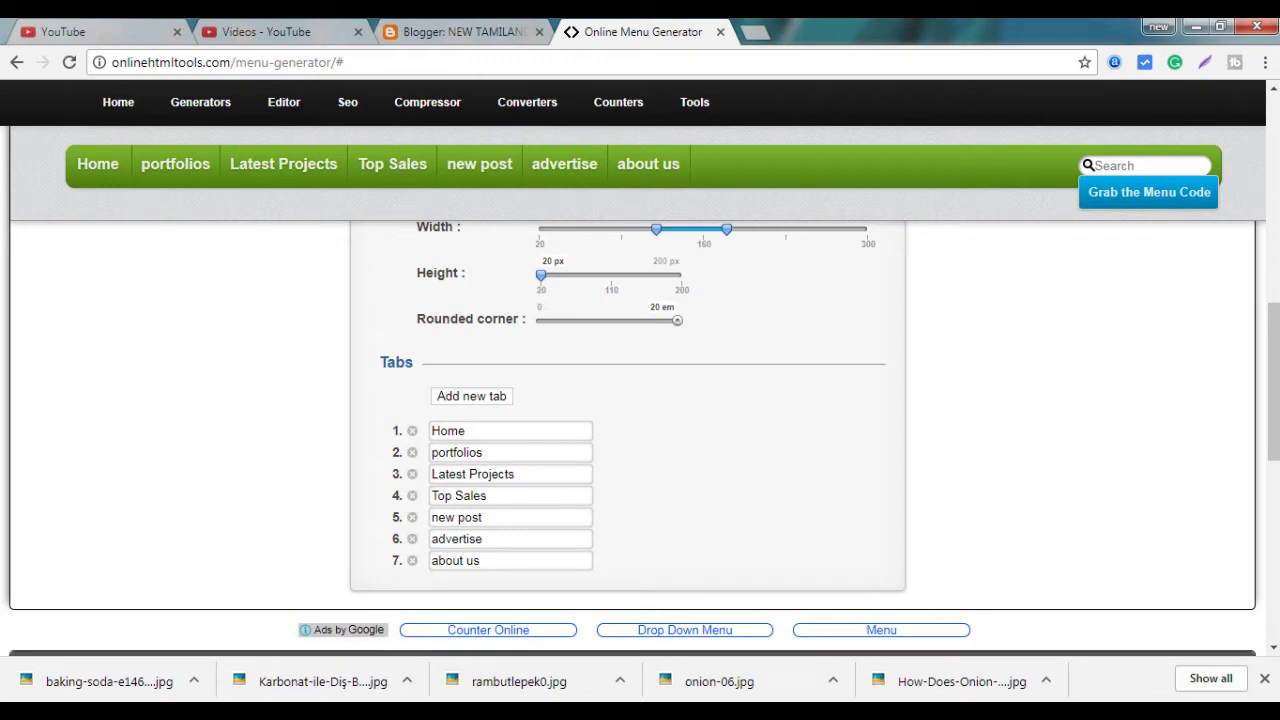
pyautogui.click(412, 453)
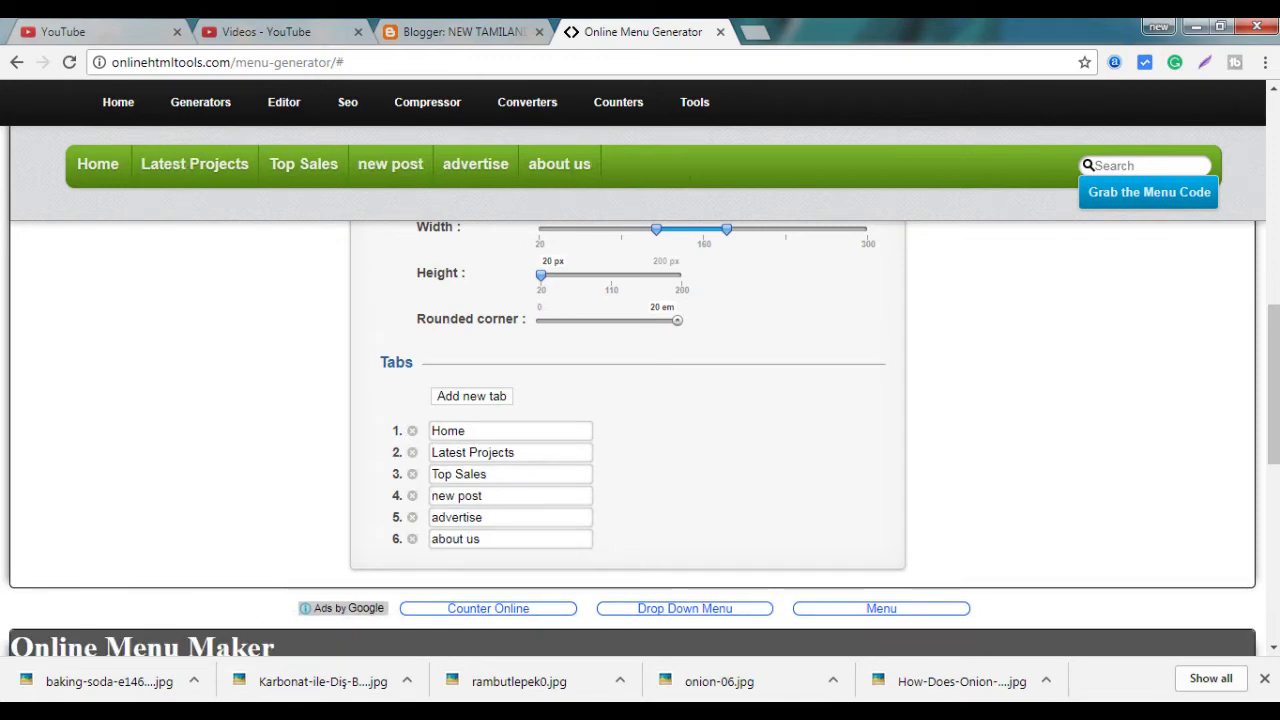
pyautogui.click(411, 452)
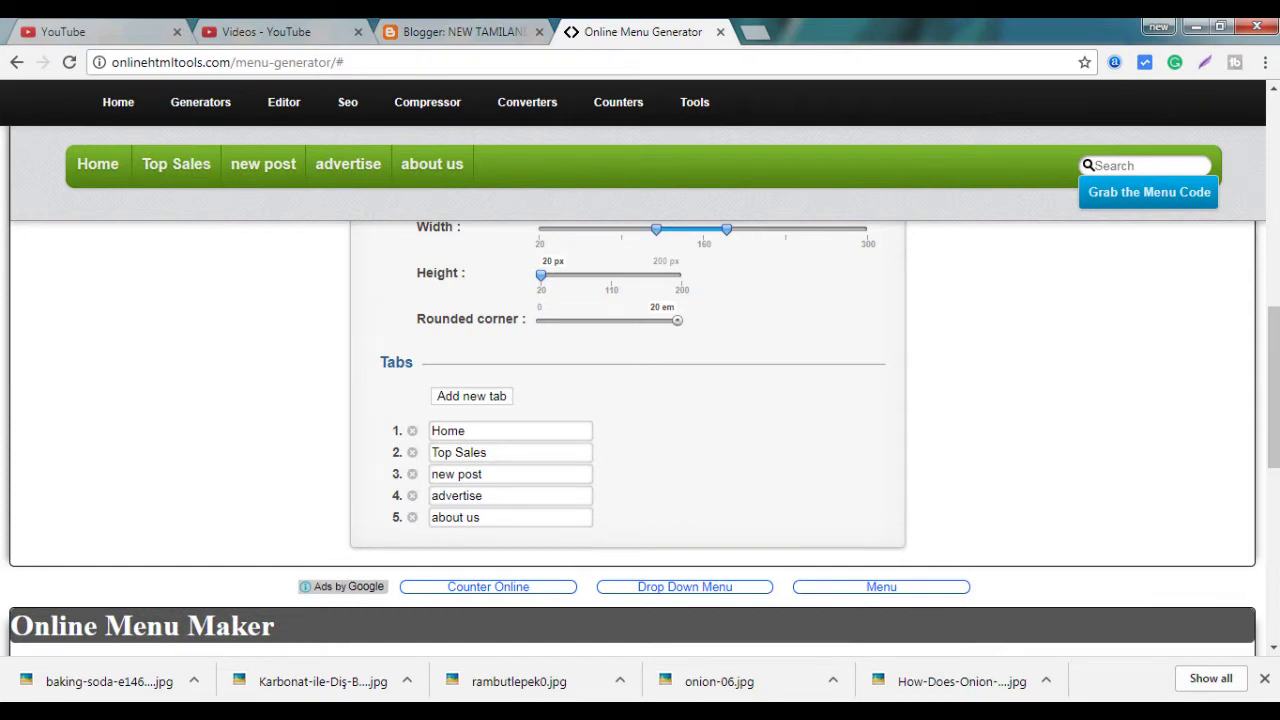
pyautogui.click(412, 496)
pyautogui.click(412, 474)
pyautogui.click(412, 453)
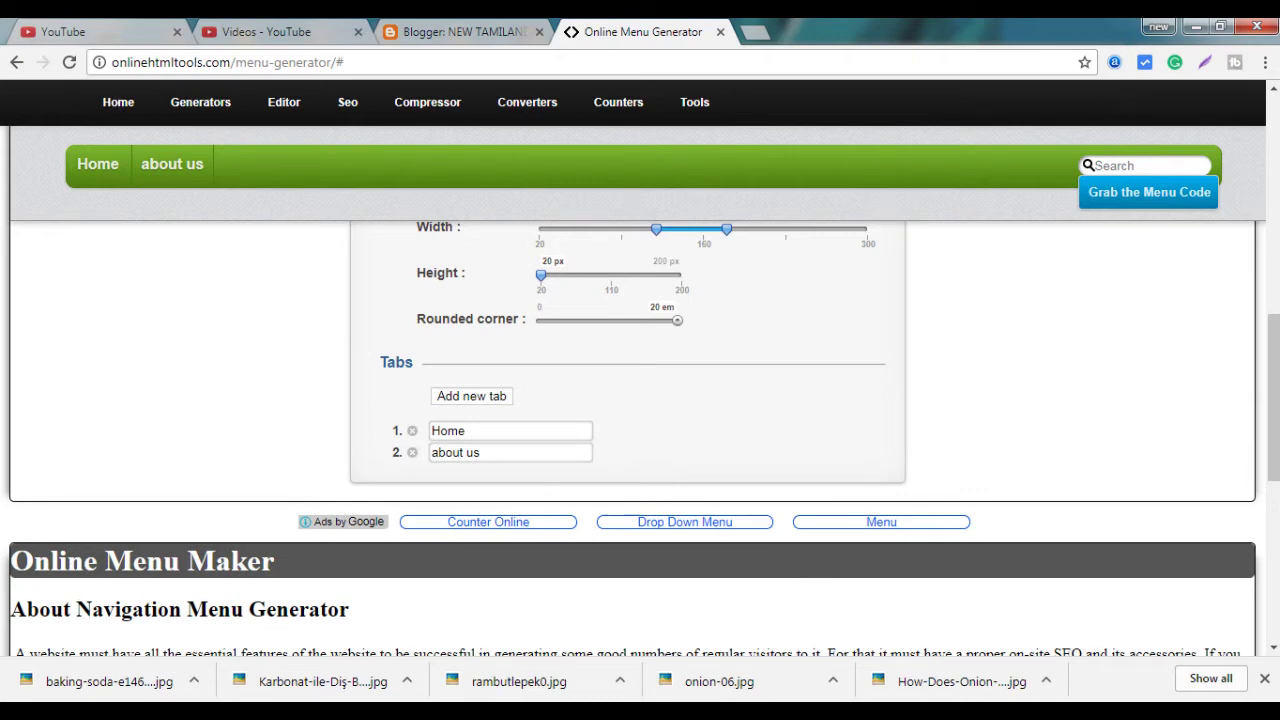
# Step: Add a third menu tab named "contact us"
pyautogui.click(471, 396)
pyautogui.click(468, 474)
pyautogui.press('BackSpace')
pyautogui.press('BackSpace')
pyautogui.press('BackSpace')
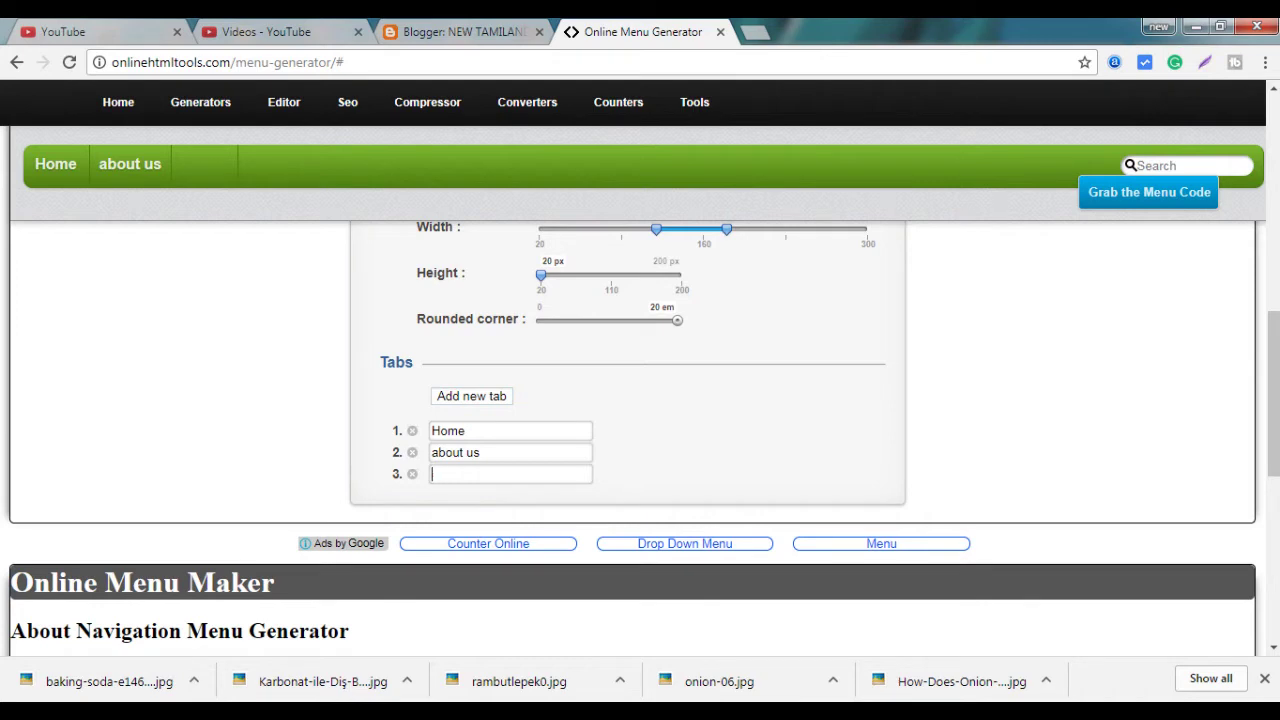
pyautogui.write('contact us')
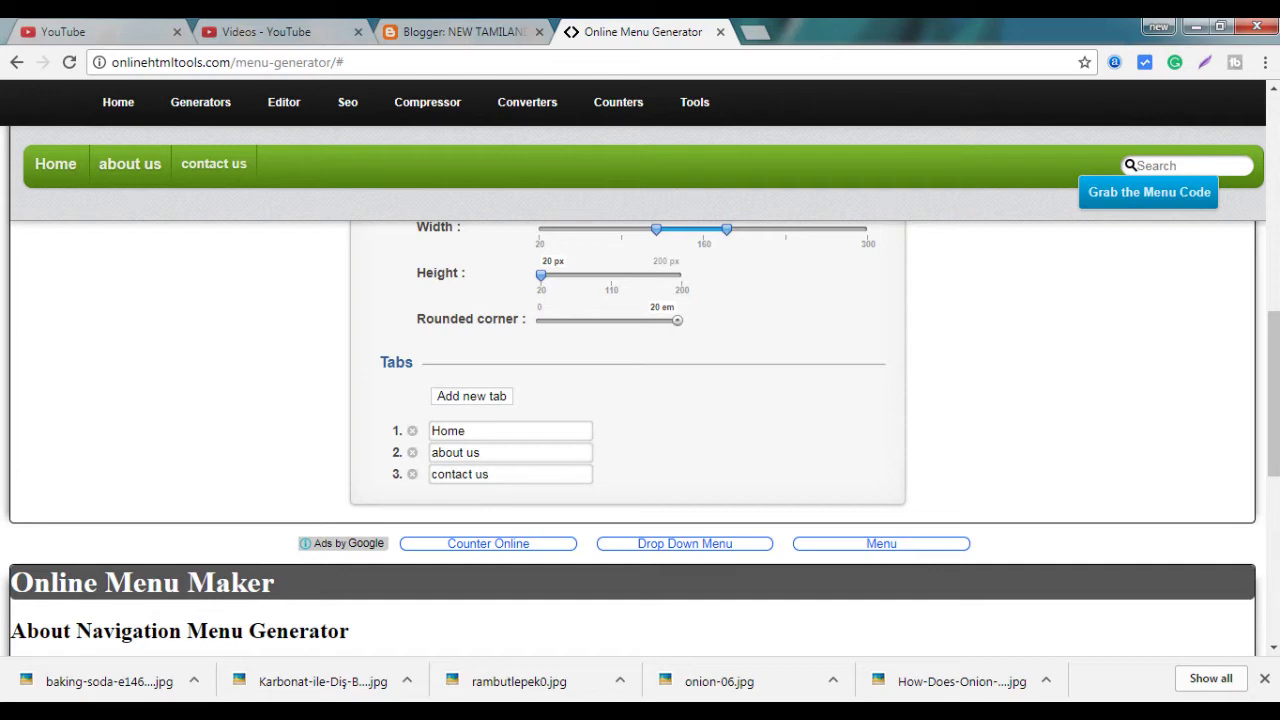
# Step: Add a fourth menu tab named "faq"
pyautogui.click(471, 396)
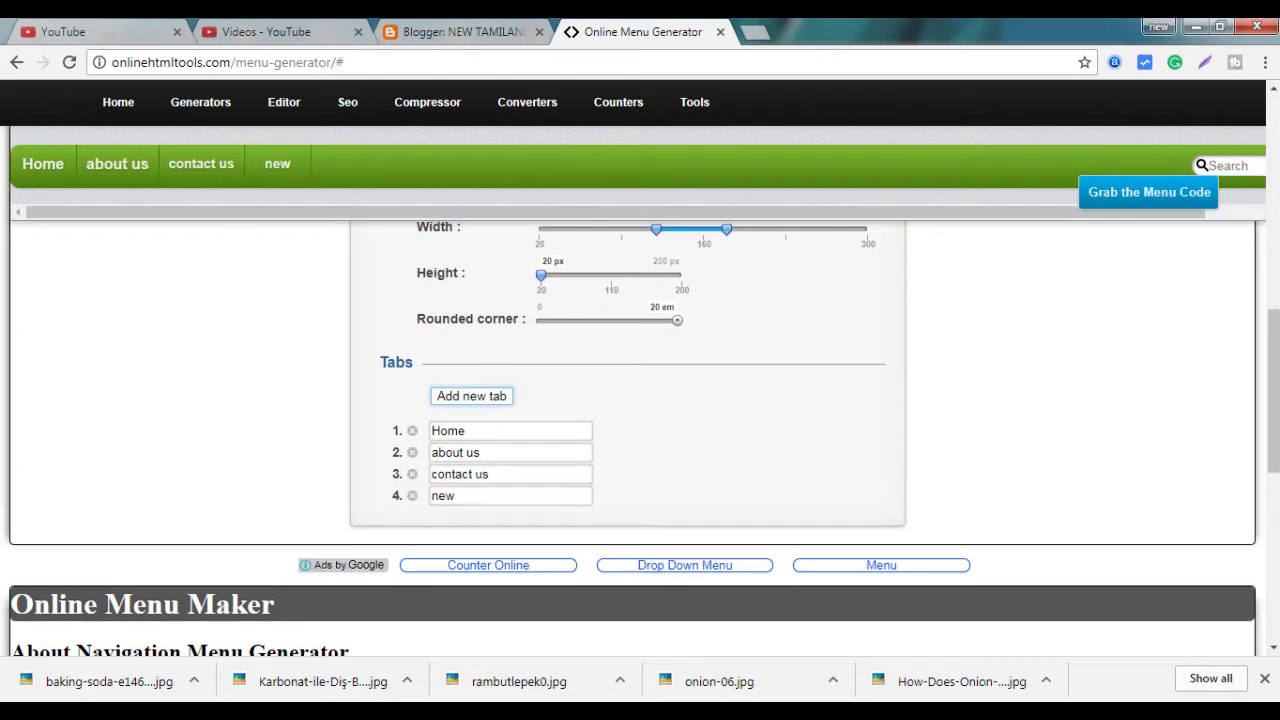
pyautogui.click(480, 496)
pyautogui.press('BackSpace')
pyautogui.press('BackSpace')
pyautogui.press('BackSpace')
pyautogui.write('fa')
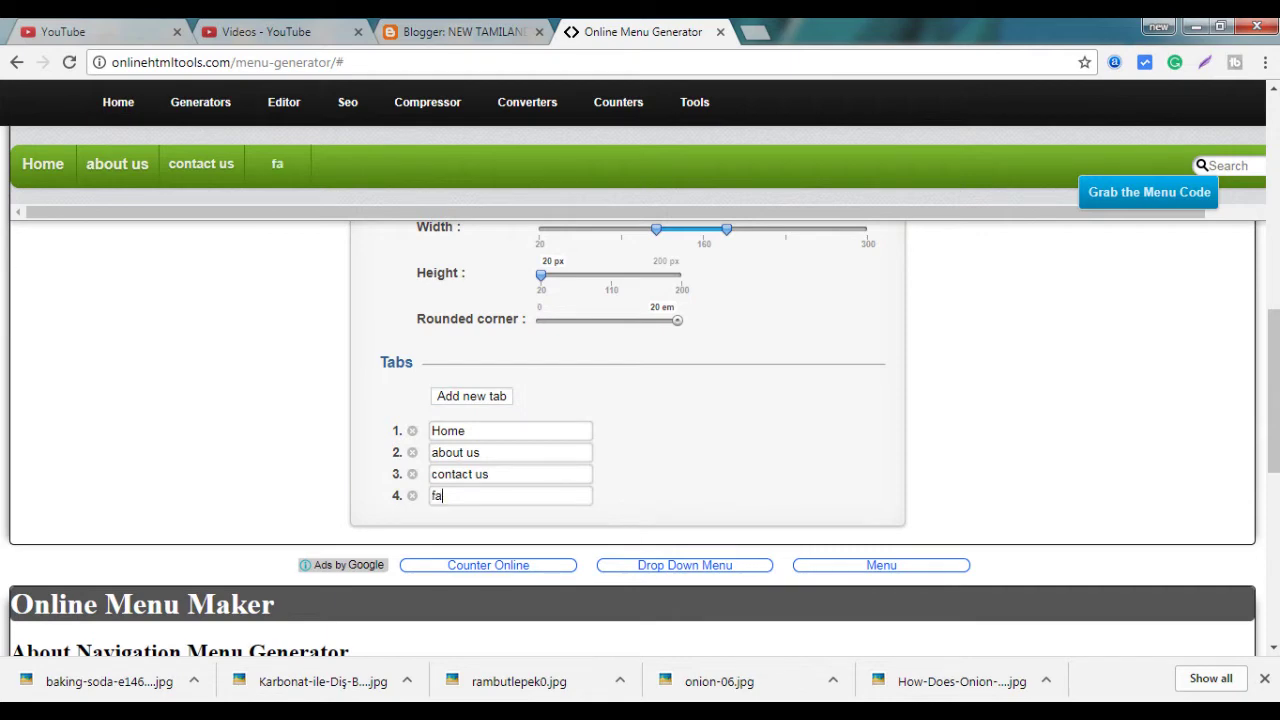
pyautogui.write('q')
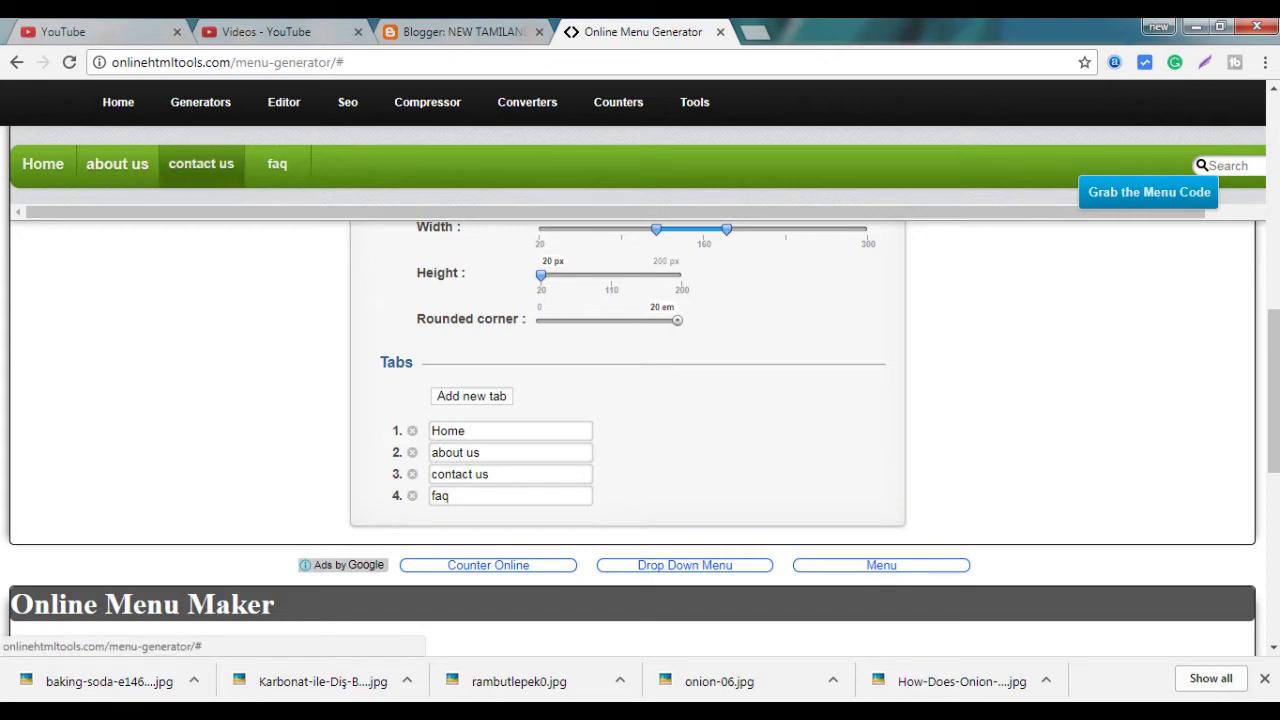
# Step: Try the Red, Orange, Light Blue and Green colours on the menu and settle on Blue
pyautogui.scroll(3, 640, 440)
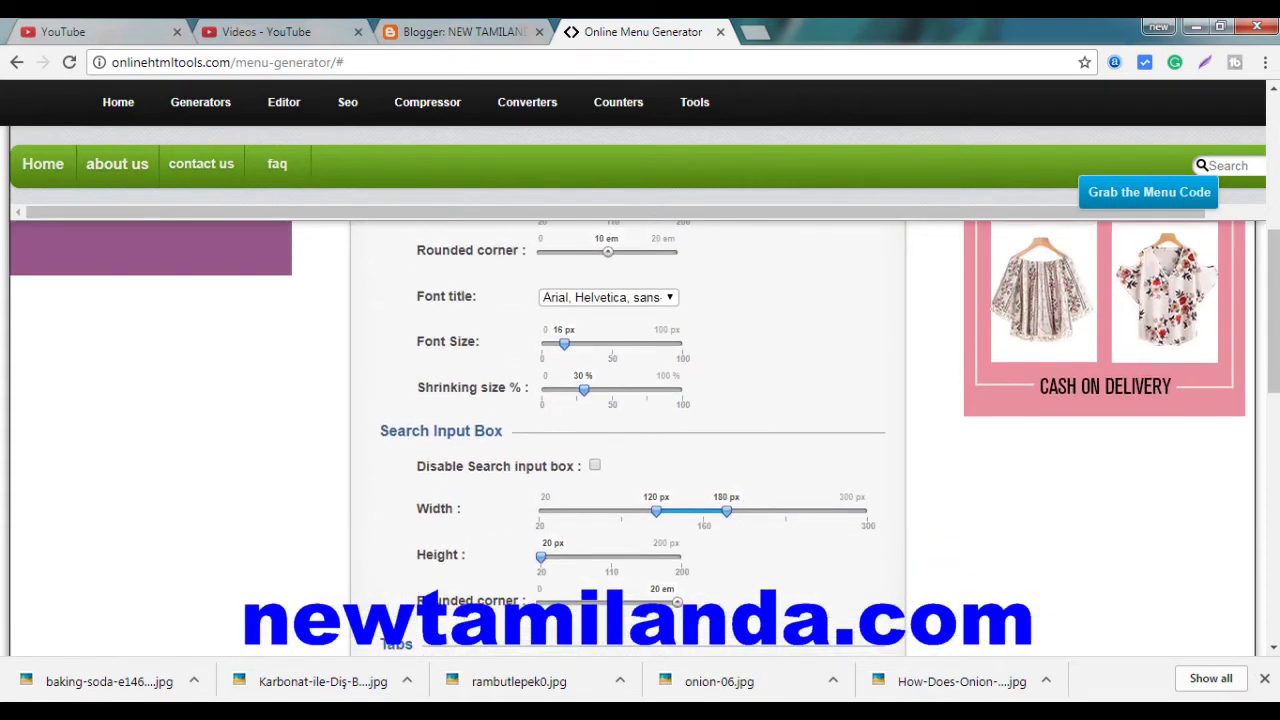
pyautogui.scroll(-2, 640, 440)
pyautogui.scroll(-2, 488, 471)
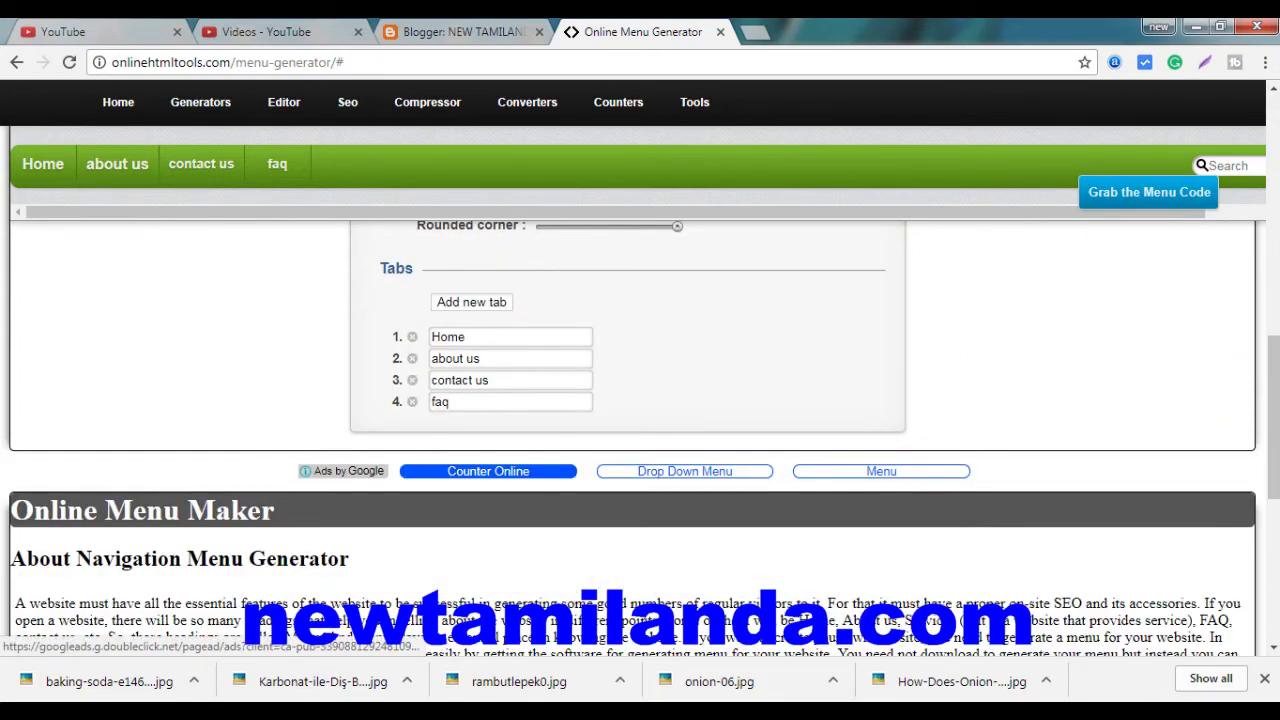
pyautogui.scroll(7, 488, 471)
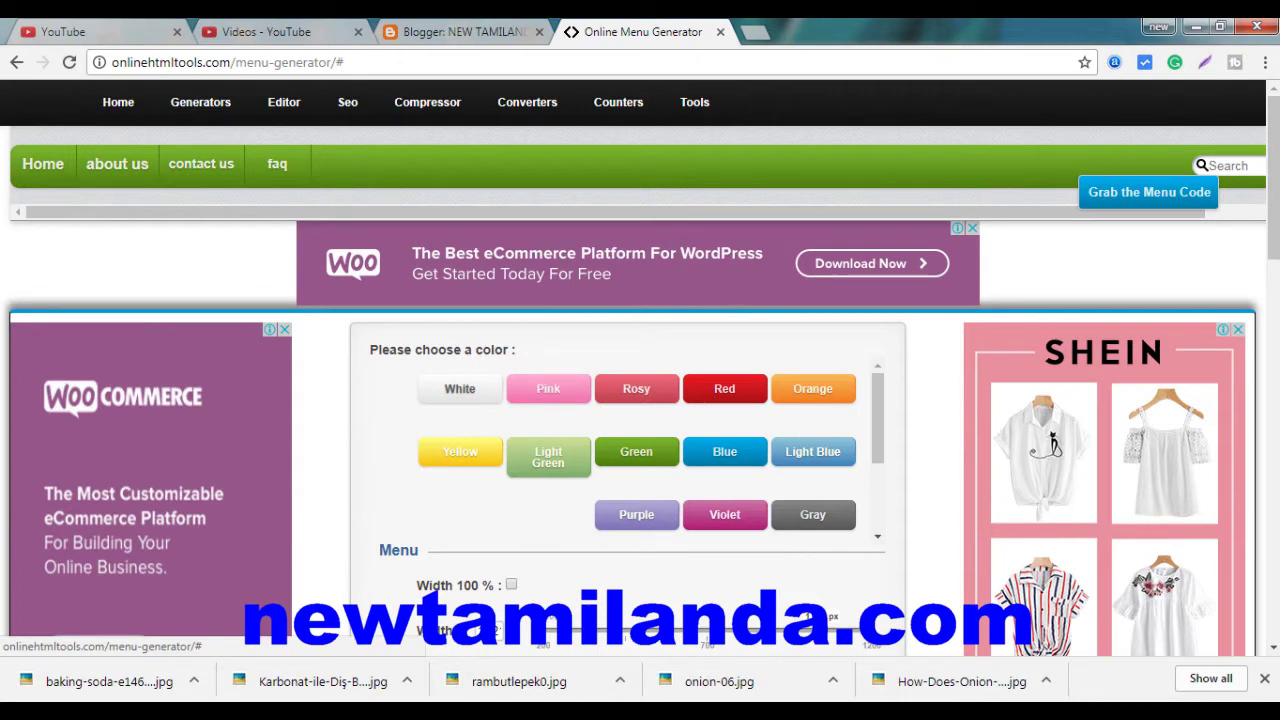
pyautogui.click(725, 389)
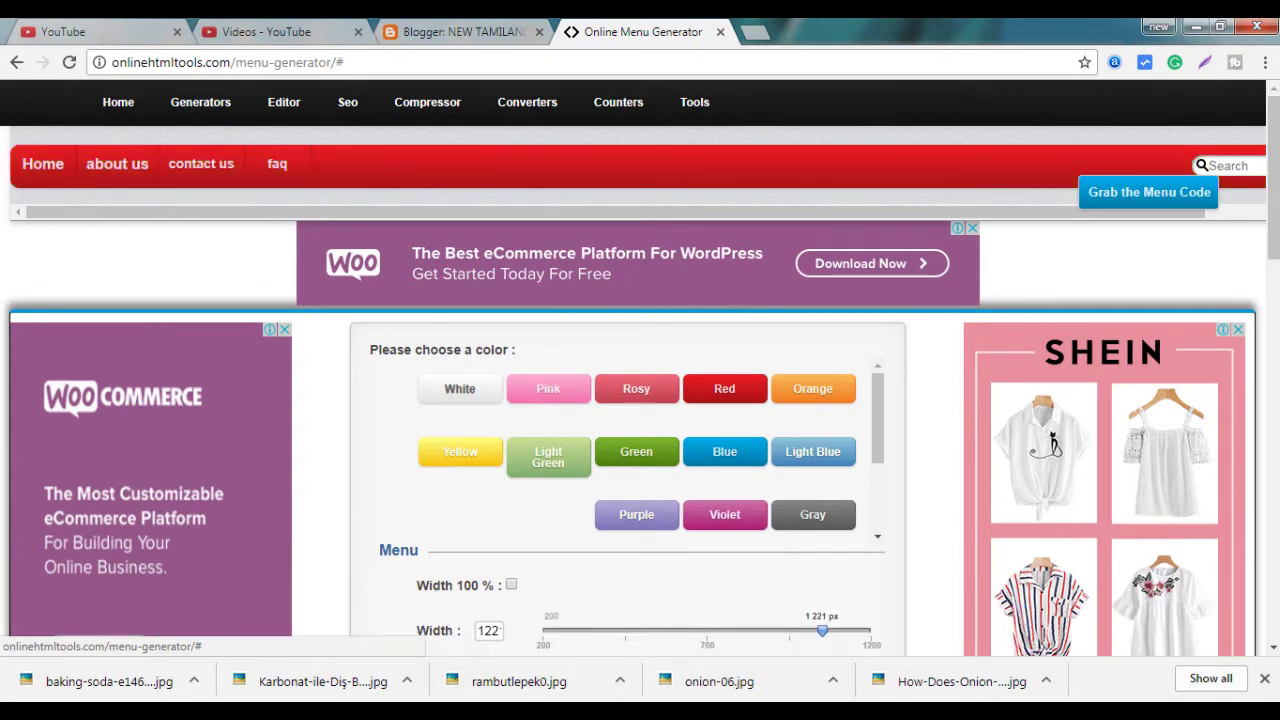
pyautogui.click(813, 389)
pyautogui.click(813, 452)
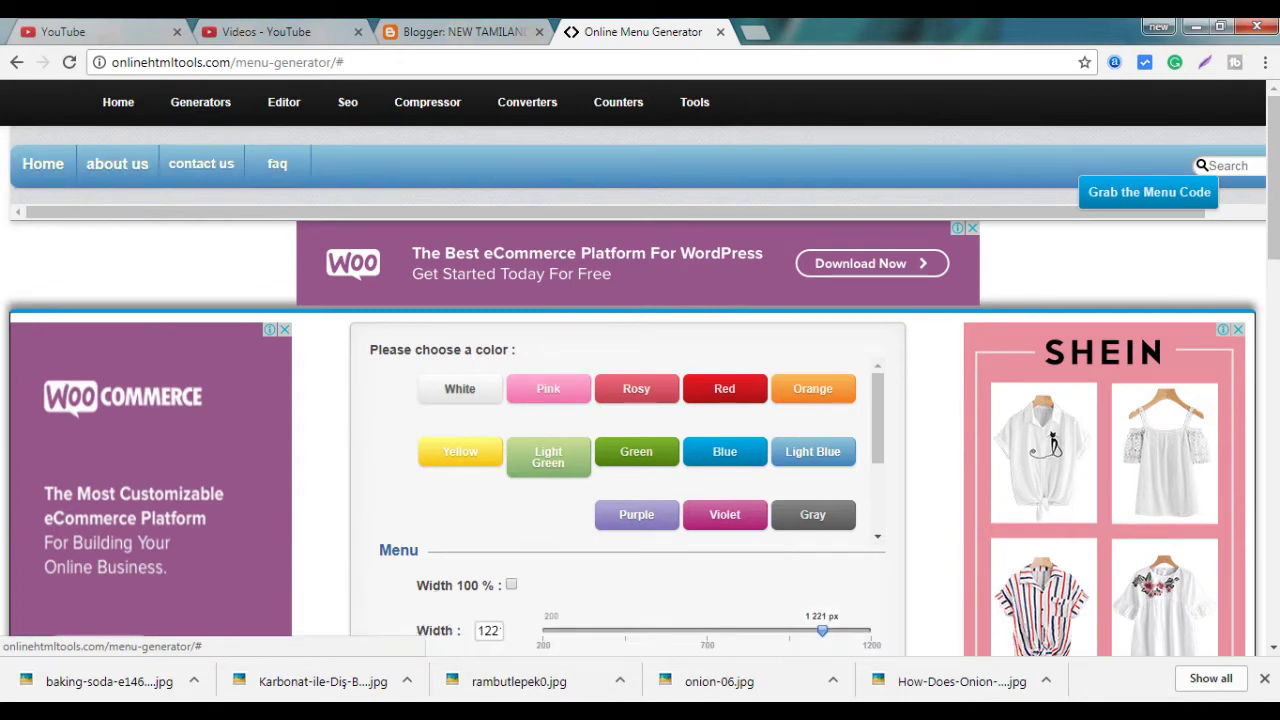
pyautogui.click(725, 452)
pyautogui.click(636, 452)
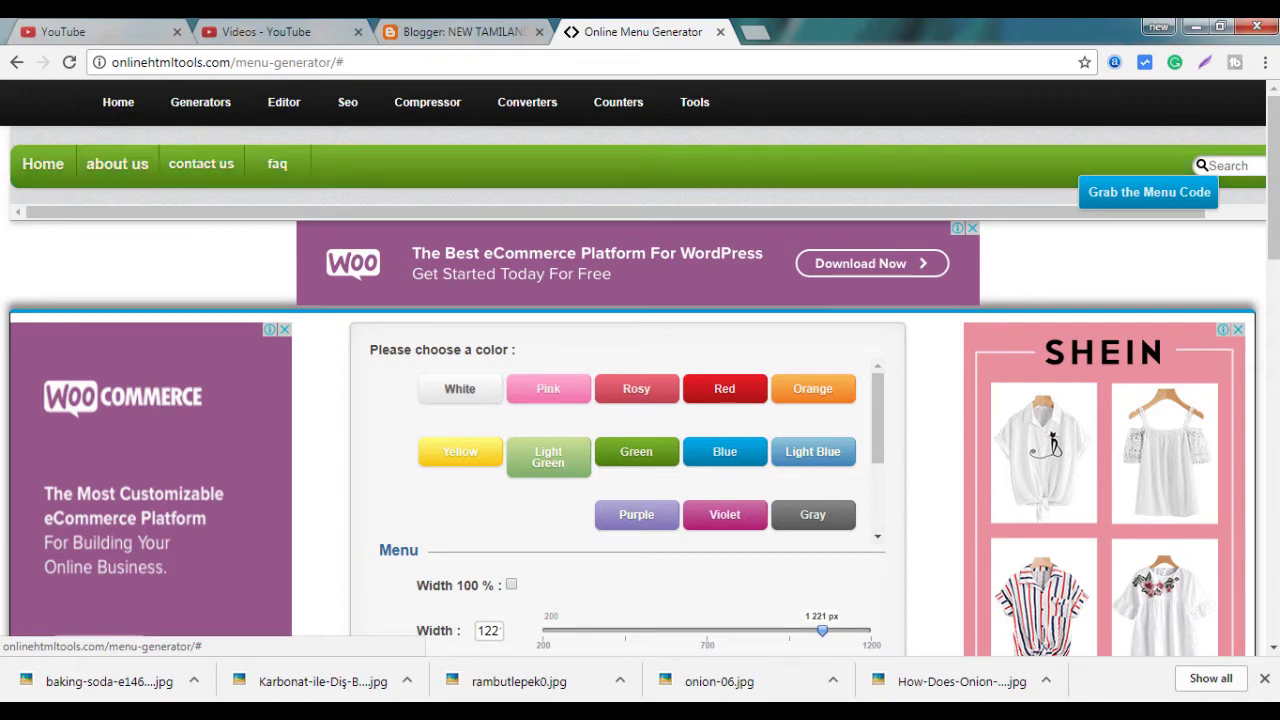
pyautogui.click(812, 451)
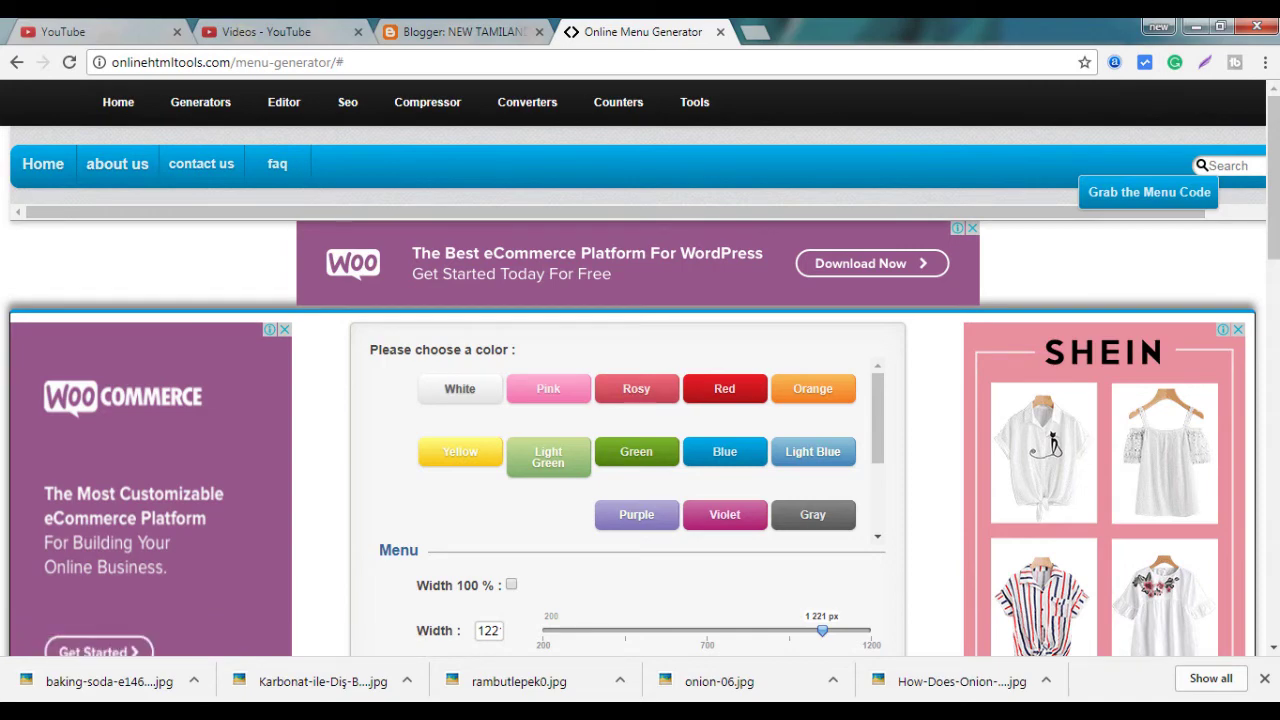
# Step: Generate the menu code and copy the whole HTML (inside Body) code
pyautogui.click(1149, 192)
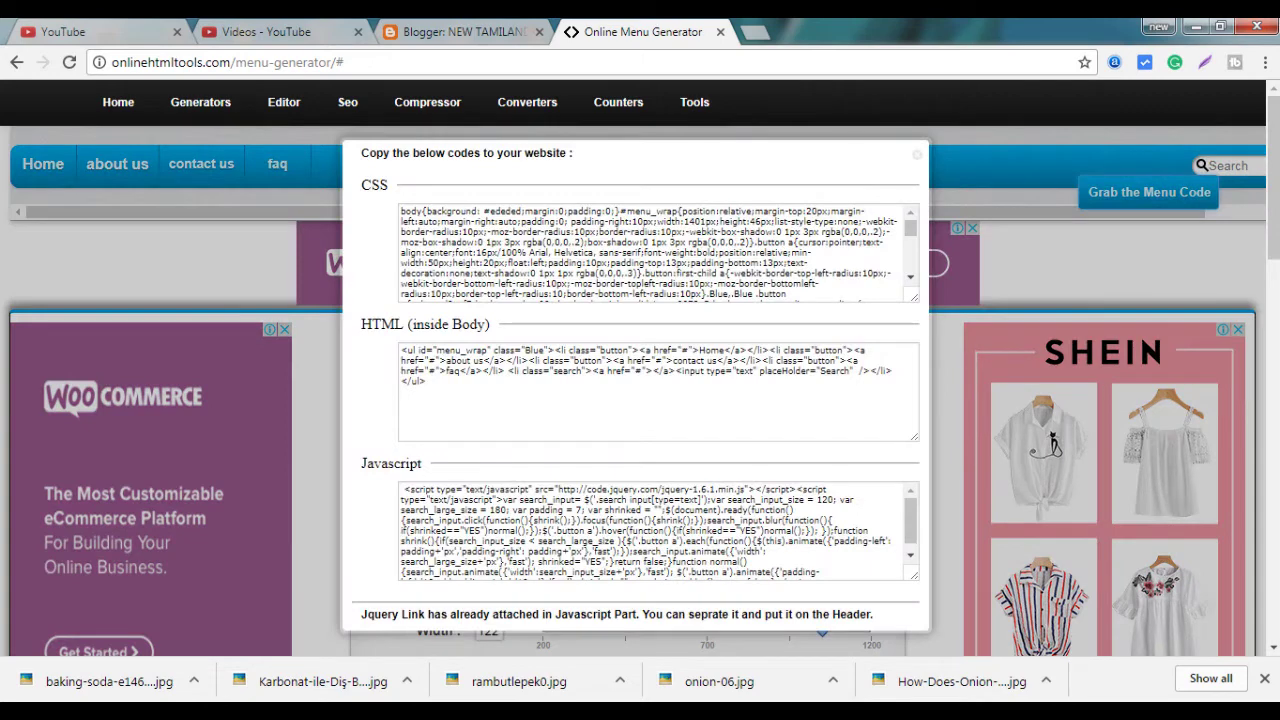
pyautogui.click(900, 423)
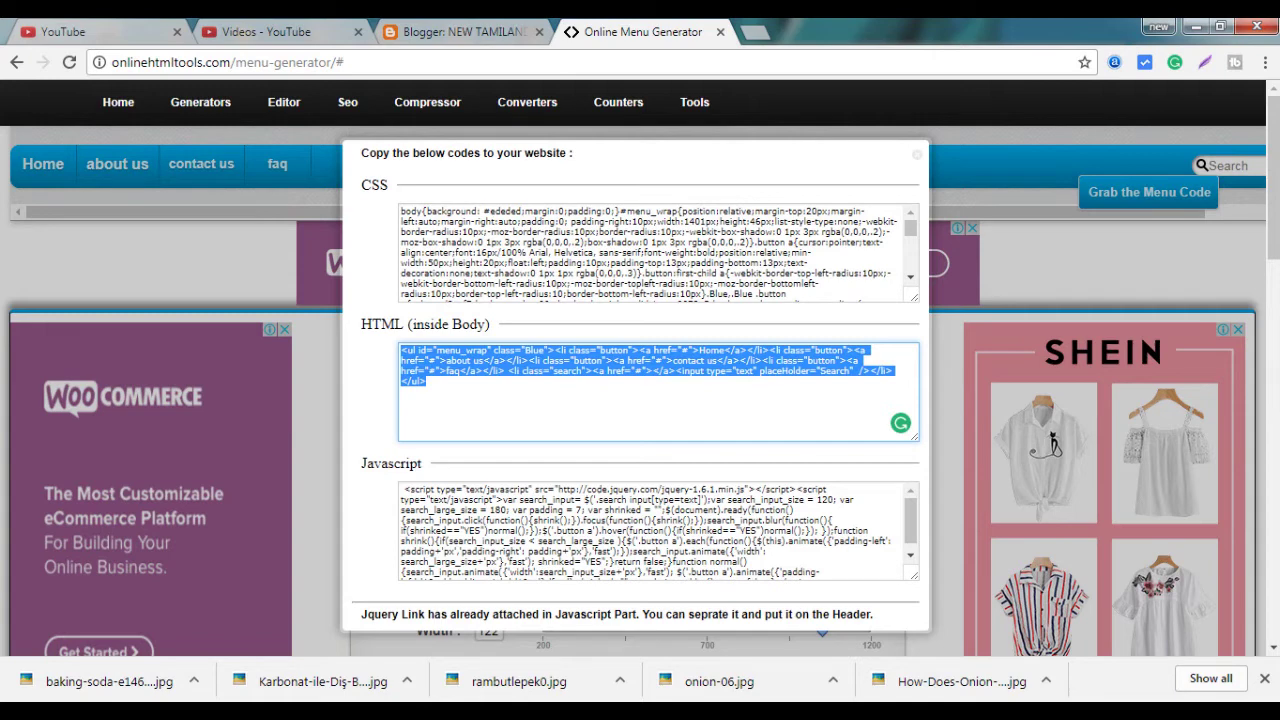
pyautogui.rightClick(443, 365)
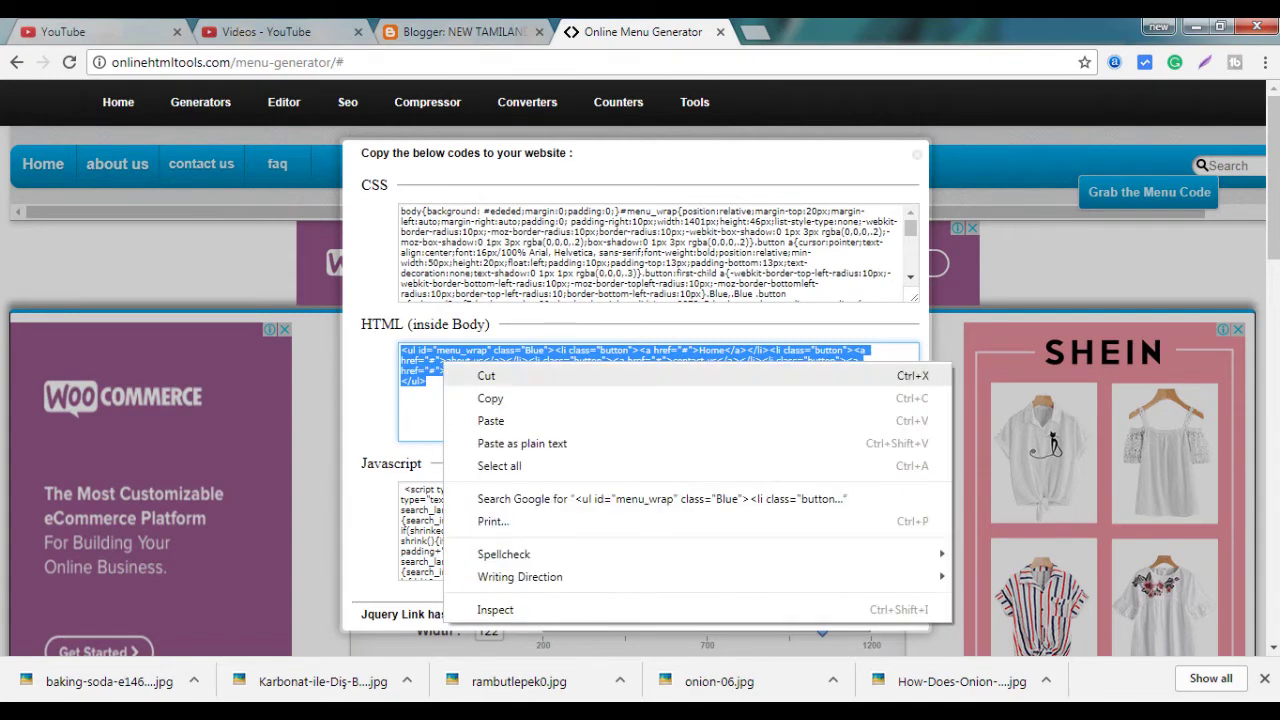
pyautogui.click(490, 398)
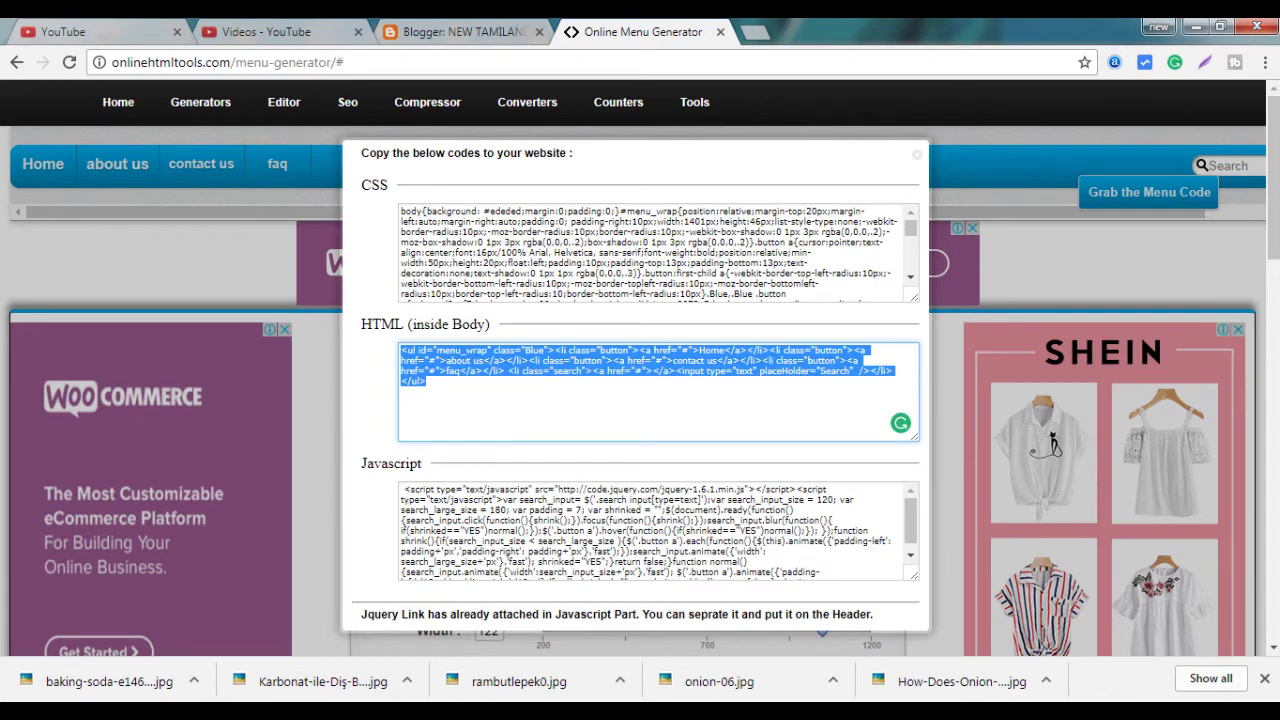
# Step: Switch to Blogger, open the blog's Layout page and start adding a gadget to the Cross-column section
pyautogui.click(463, 32)
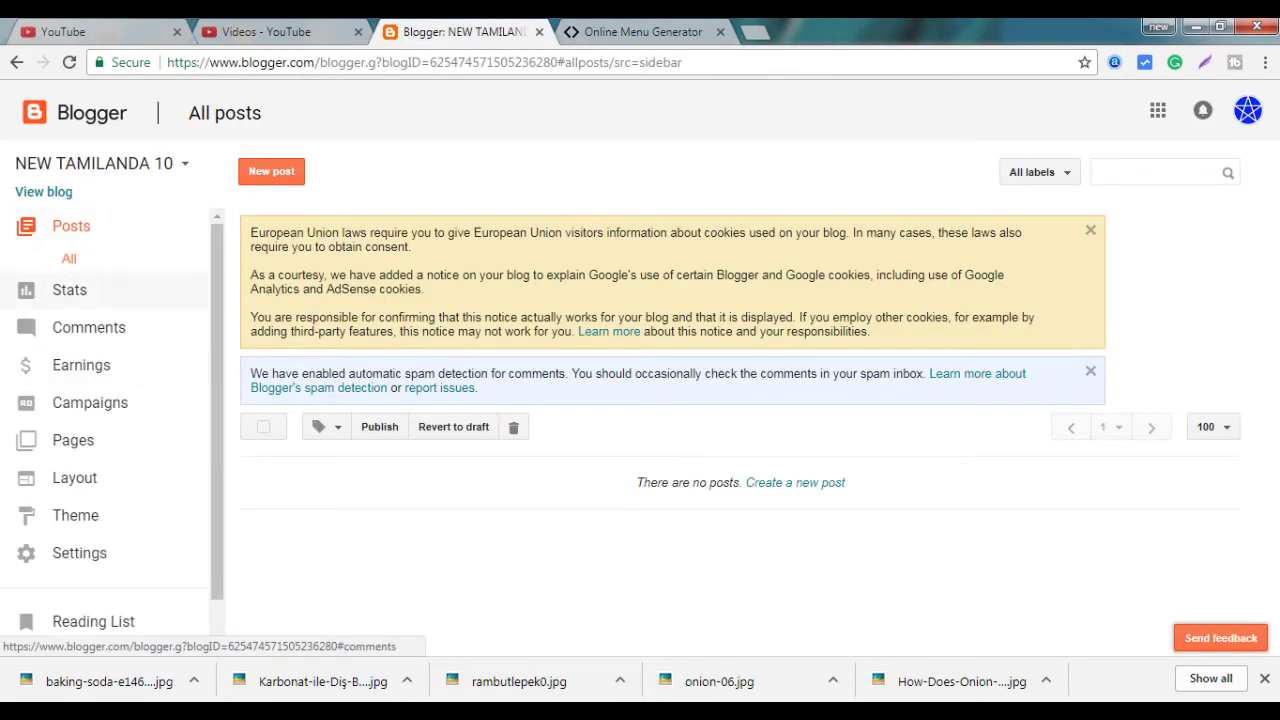
pyautogui.click(74, 477)
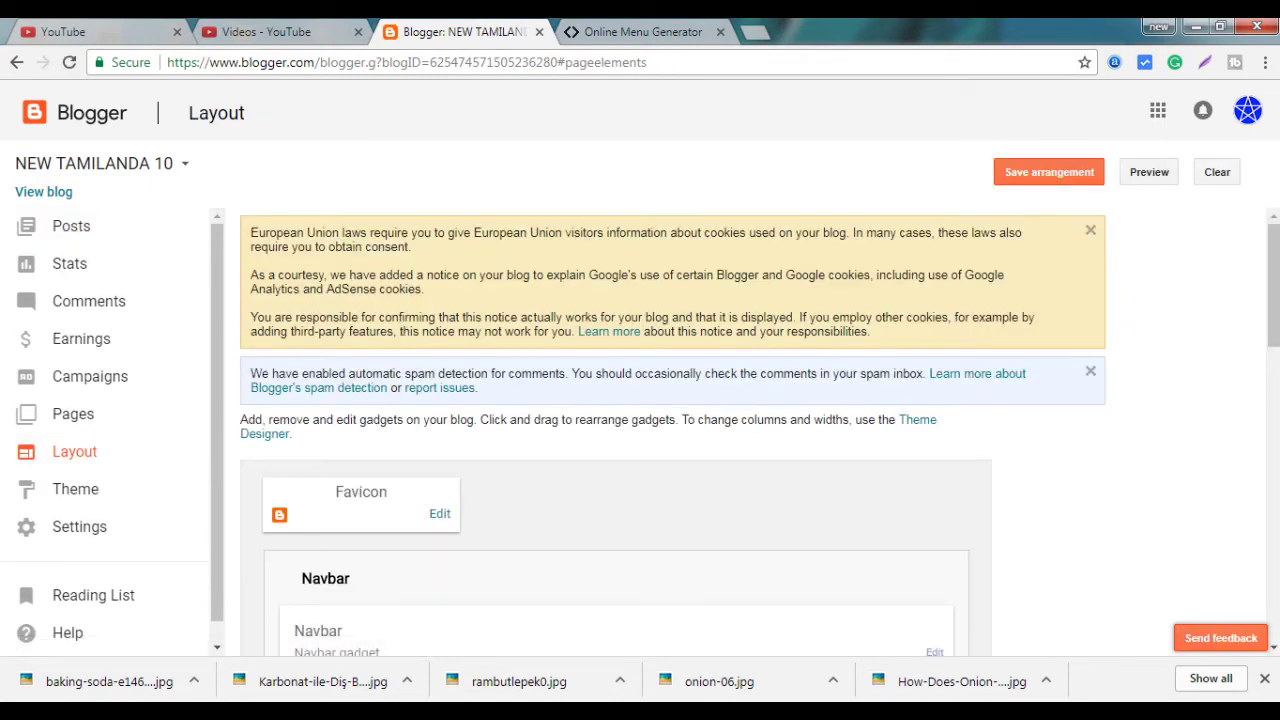
pyautogui.scroll(-4, 616, 430)
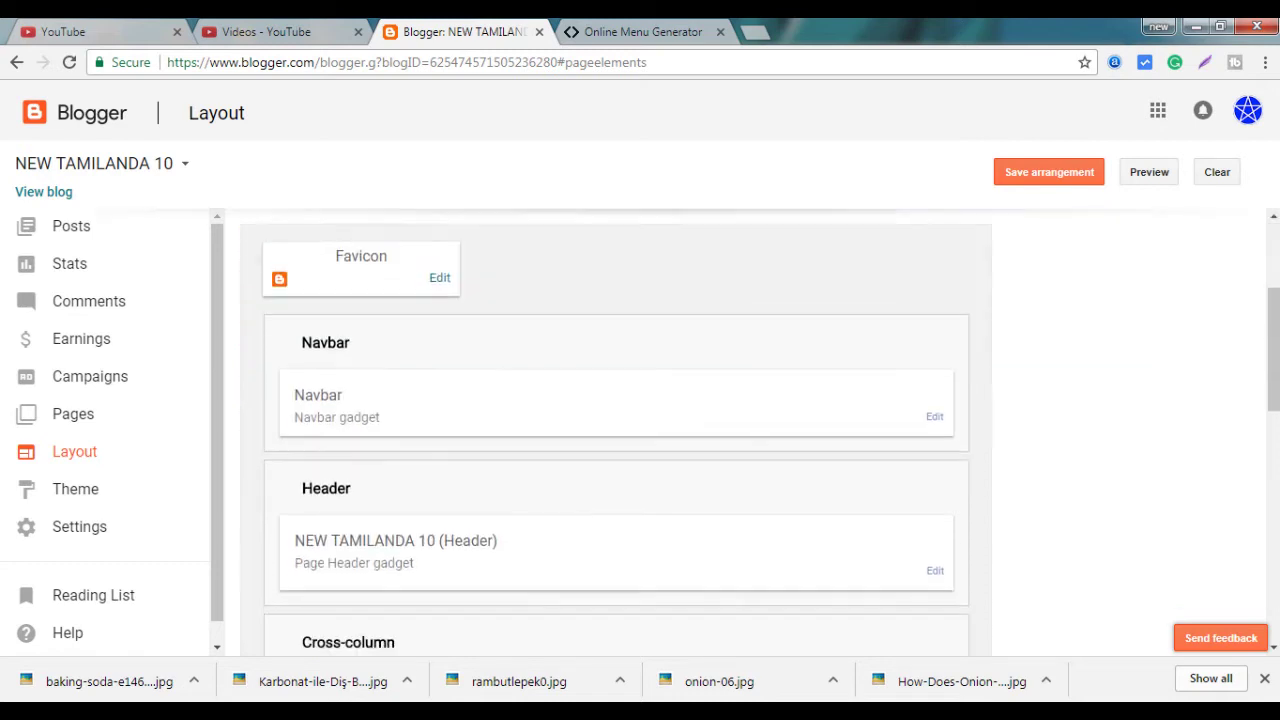
pyautogui.scroll(-2, 616, 430)
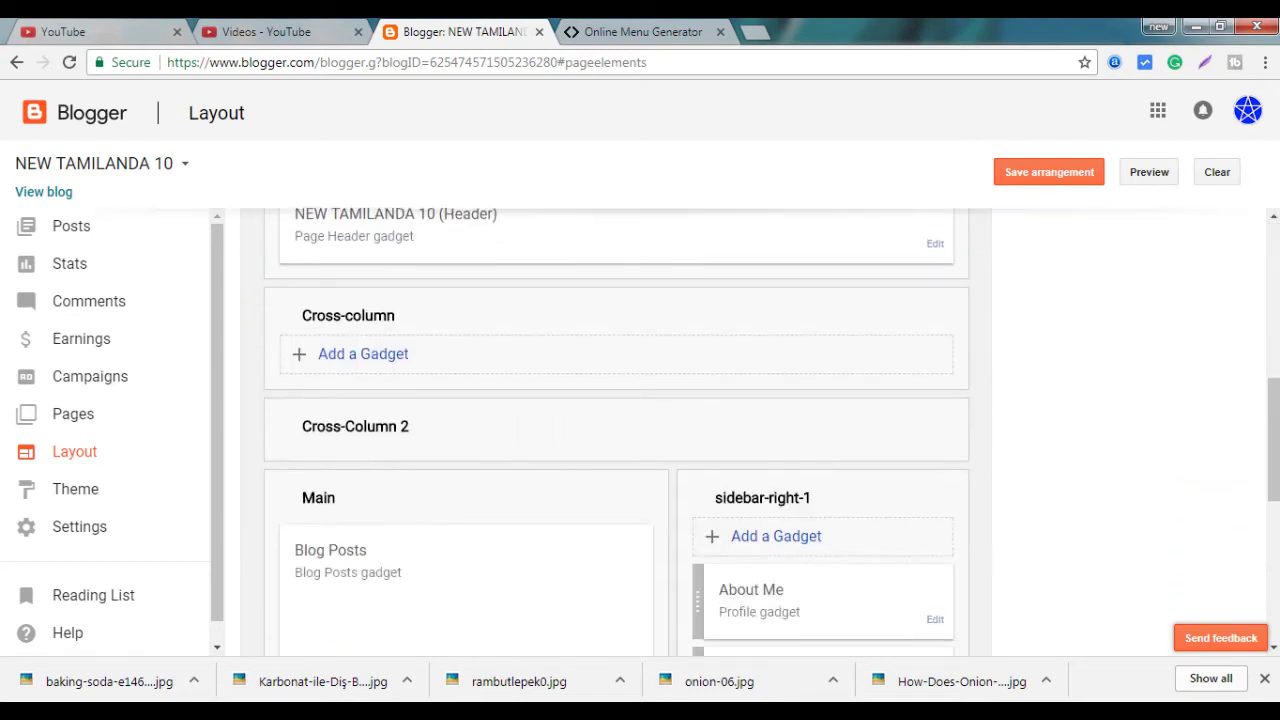
pyautogui.scroll(1, 616, 430)
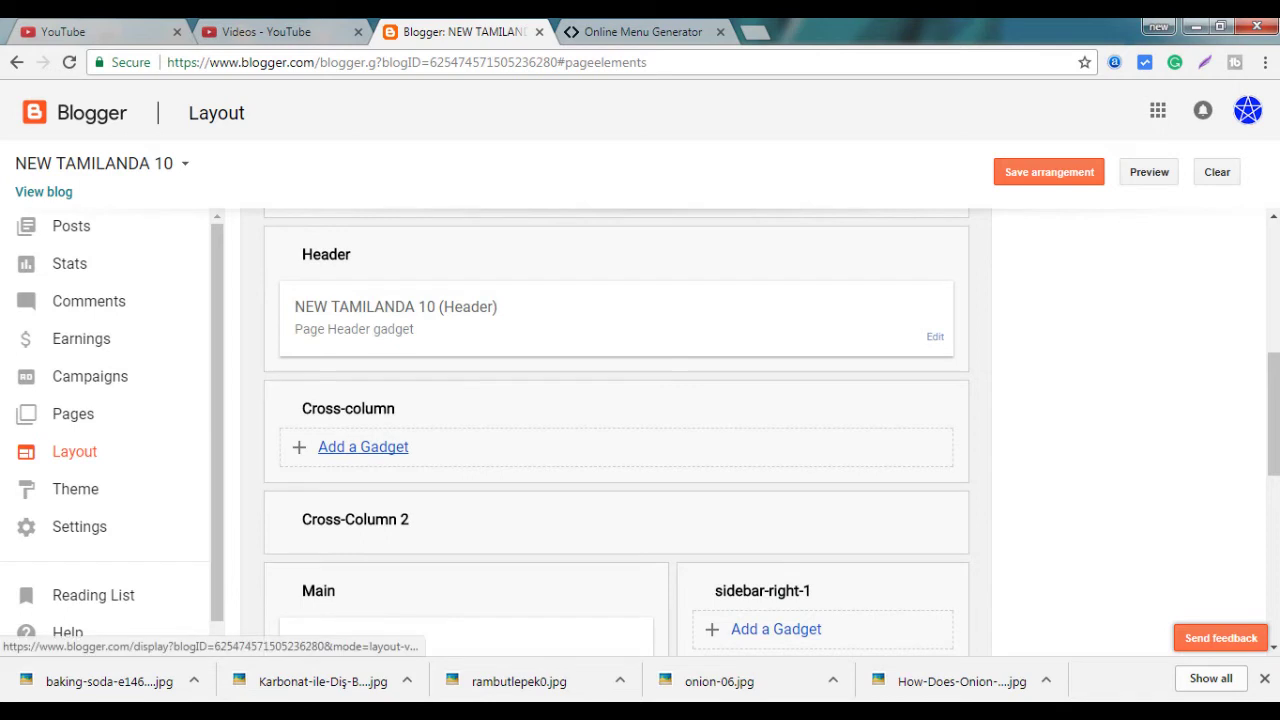
pyautogui.click(363, 447)
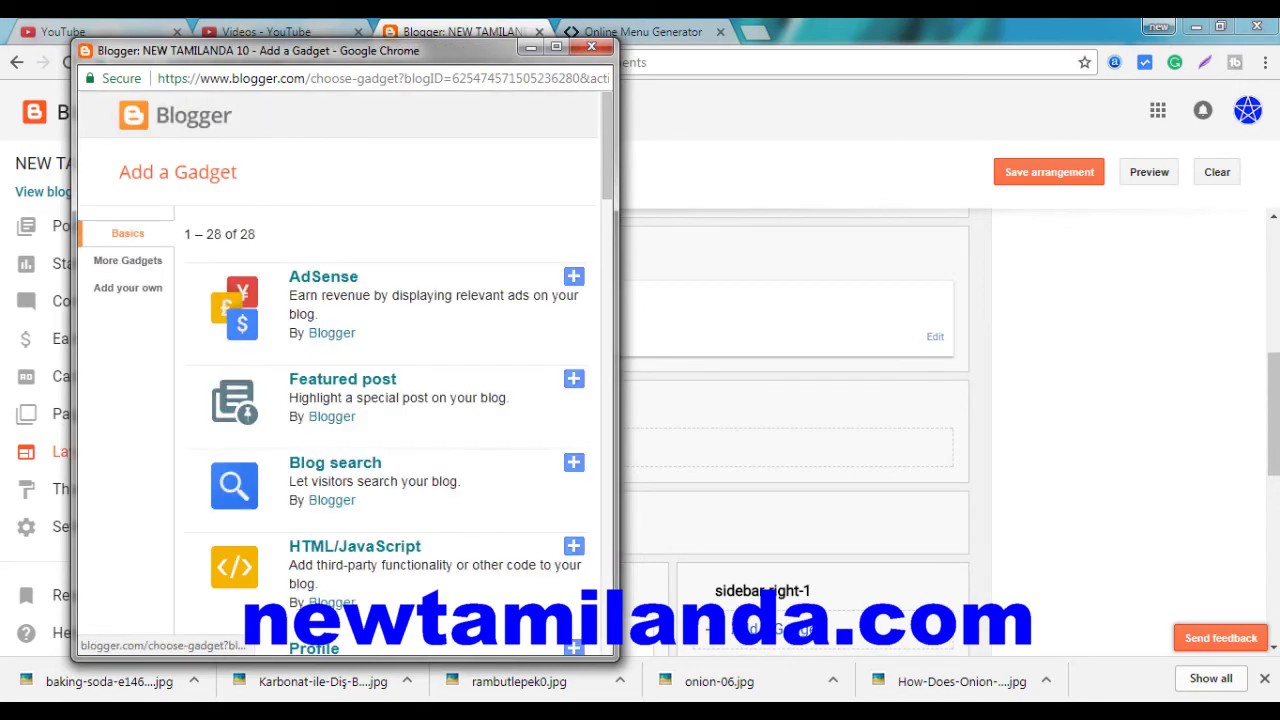
# Step: Create an HTML/JavaScript gadget with the copied menu HTML as its content, save it and view the blog
pyautogui.click(355, 546)
pyautogui.click(320, 400)
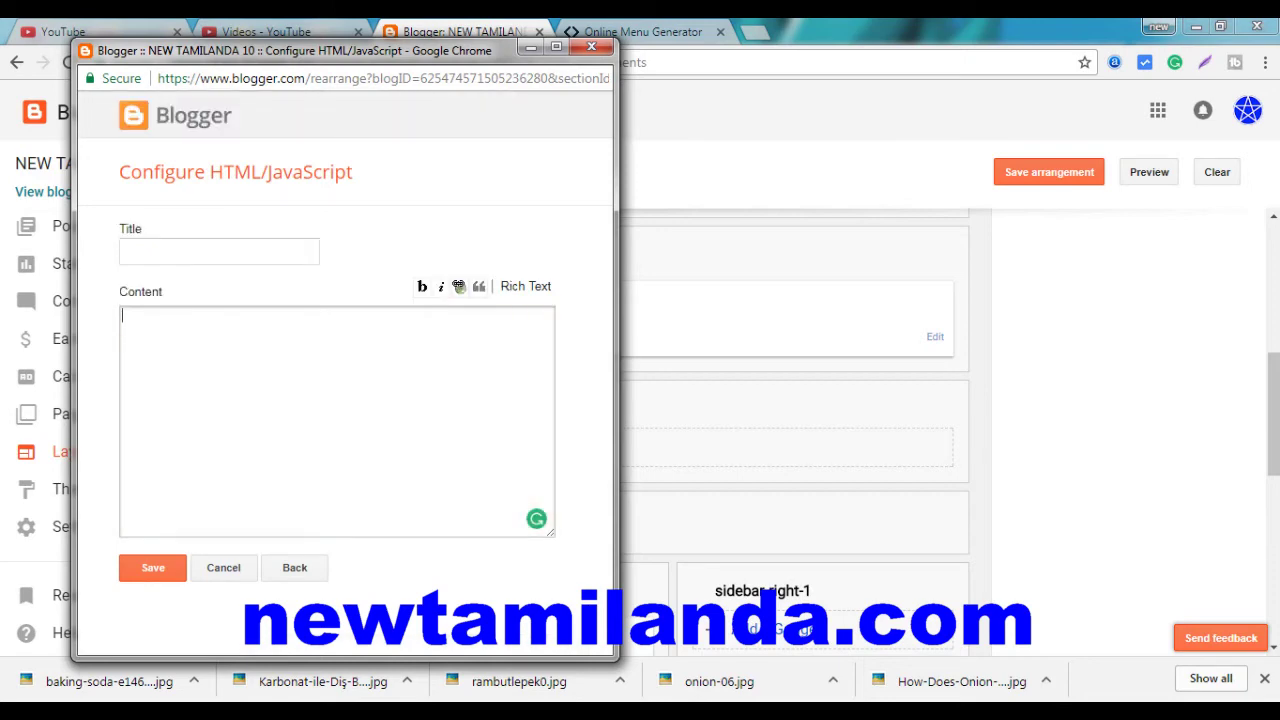
pyautogui.hotkey('ctrl', 'v')
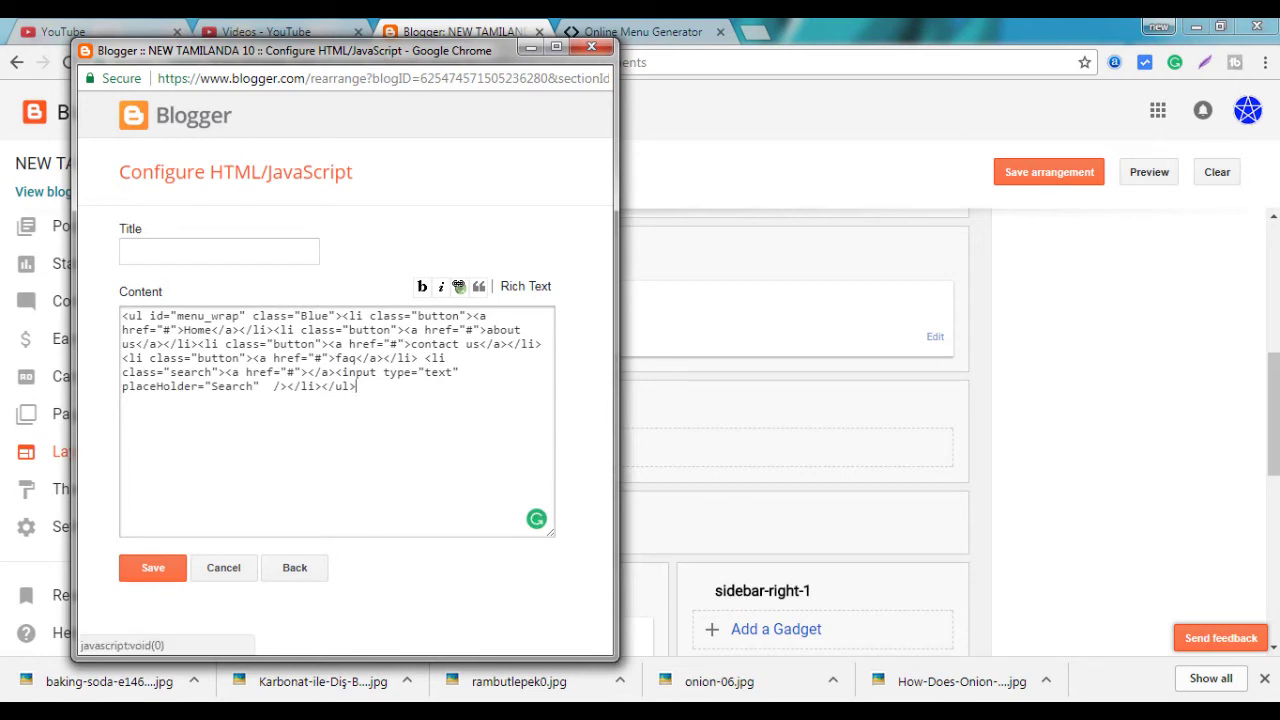
pyautogui.click(153, 568)
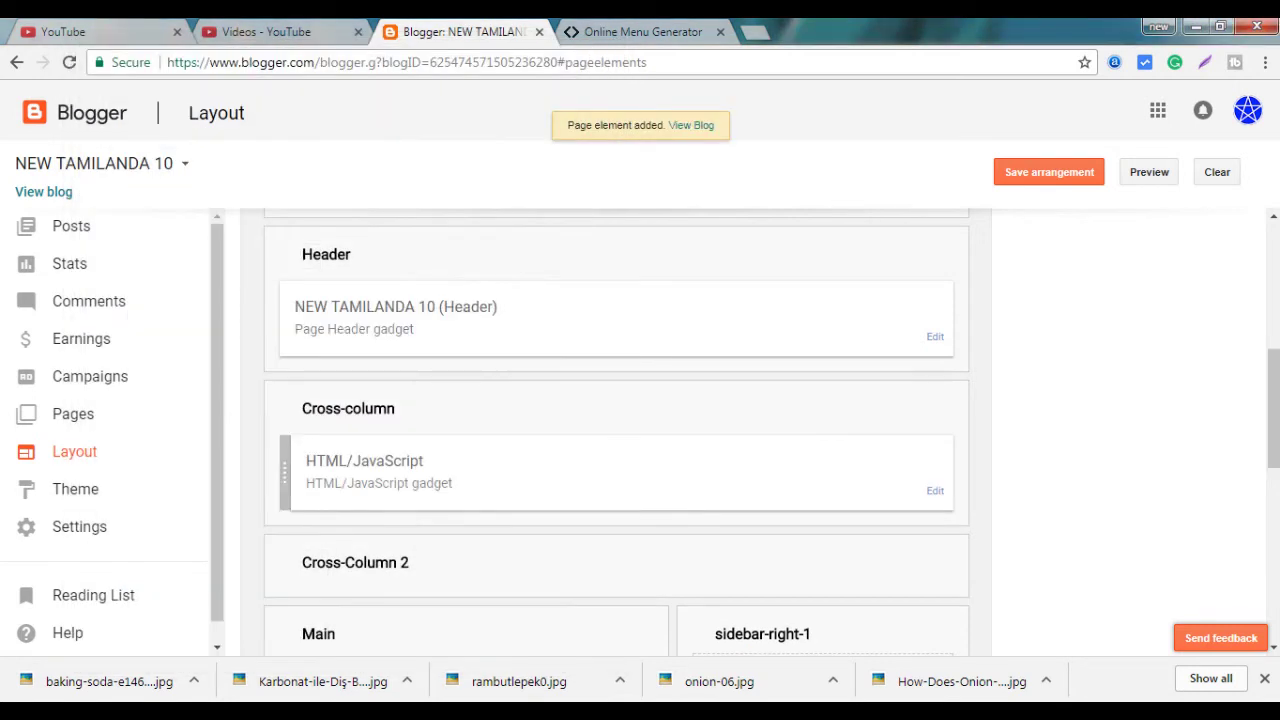
pyautogui.click(690, 125)
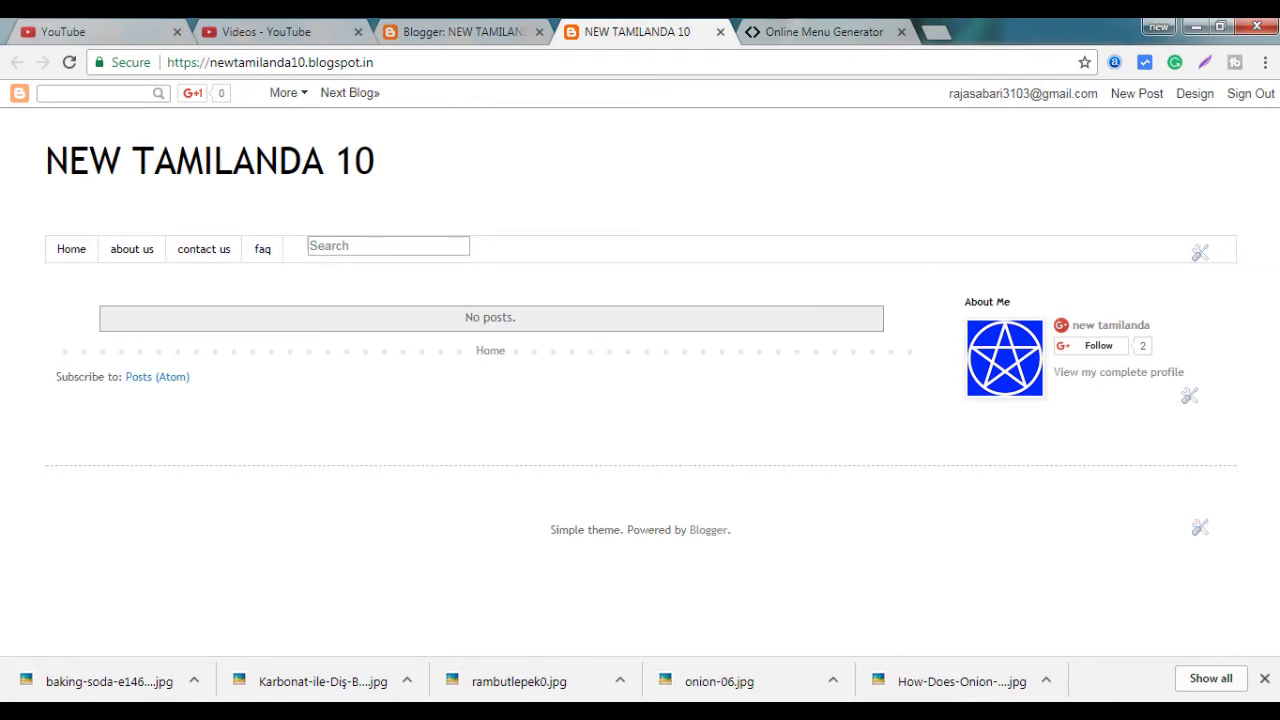
# Step: Return to the Online Menu Generator and copy the entire CSS code of the menu
pyautogui.click(824, 31)
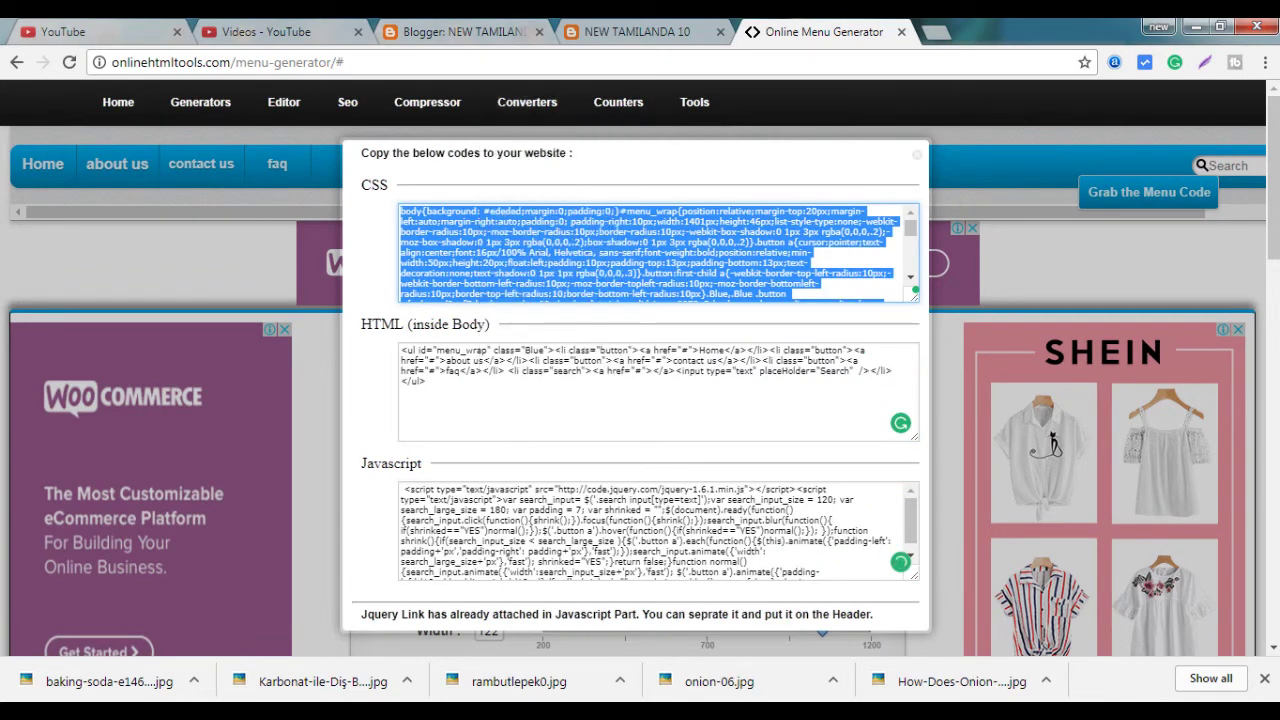
pyautogui.rightClick(636, 262)
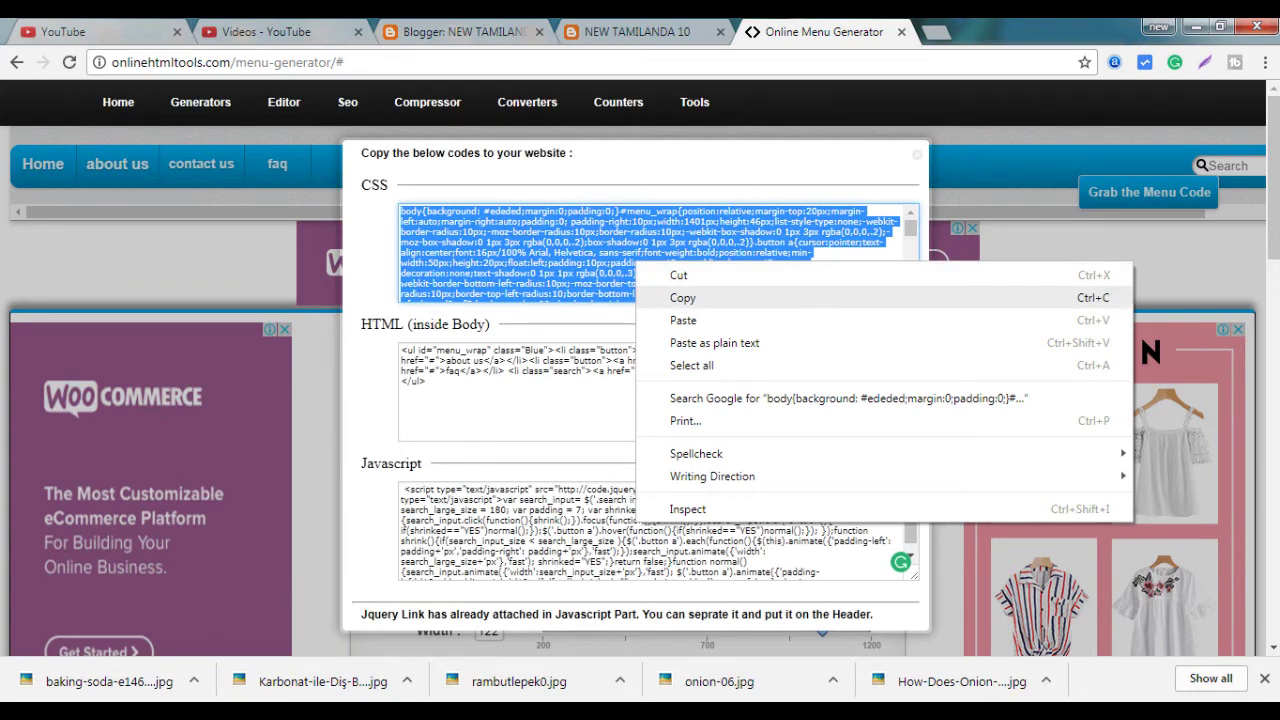
pyautogui.click(683, 297)
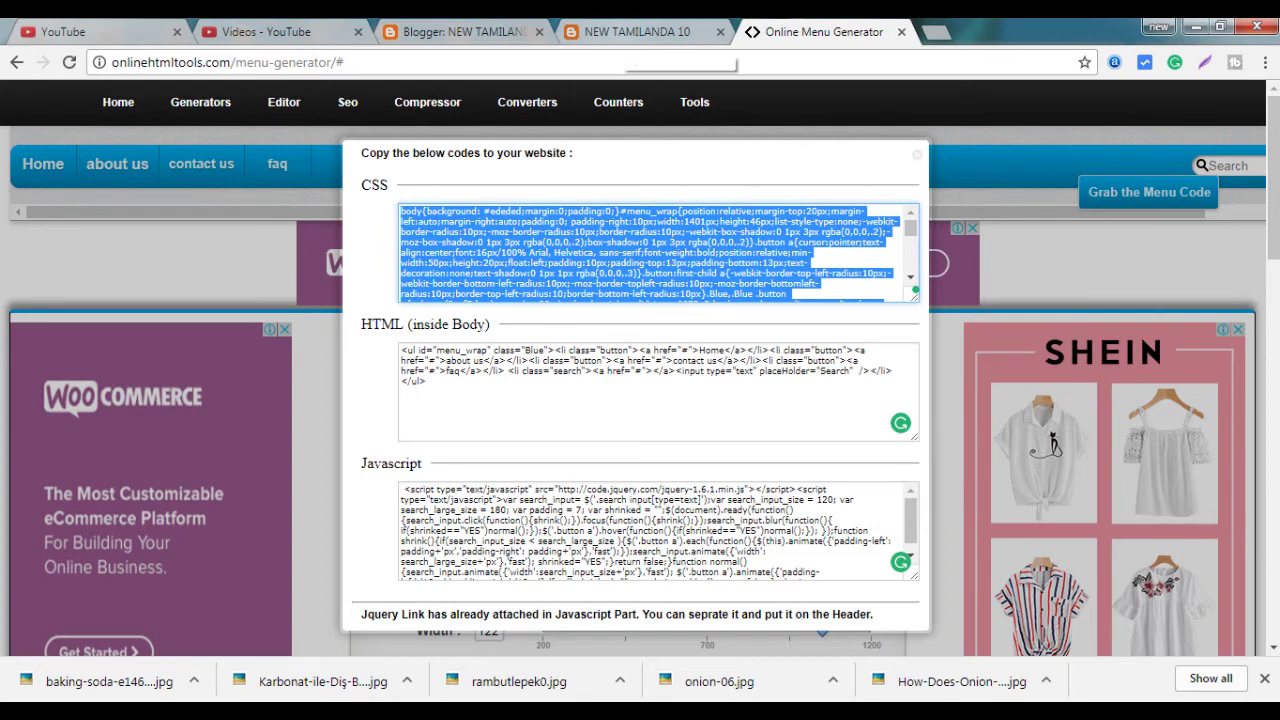
# Step: Switch back to Blogger and open the blog's theme for customisation in the Theme Designer
pyautogui.click(460, 31)
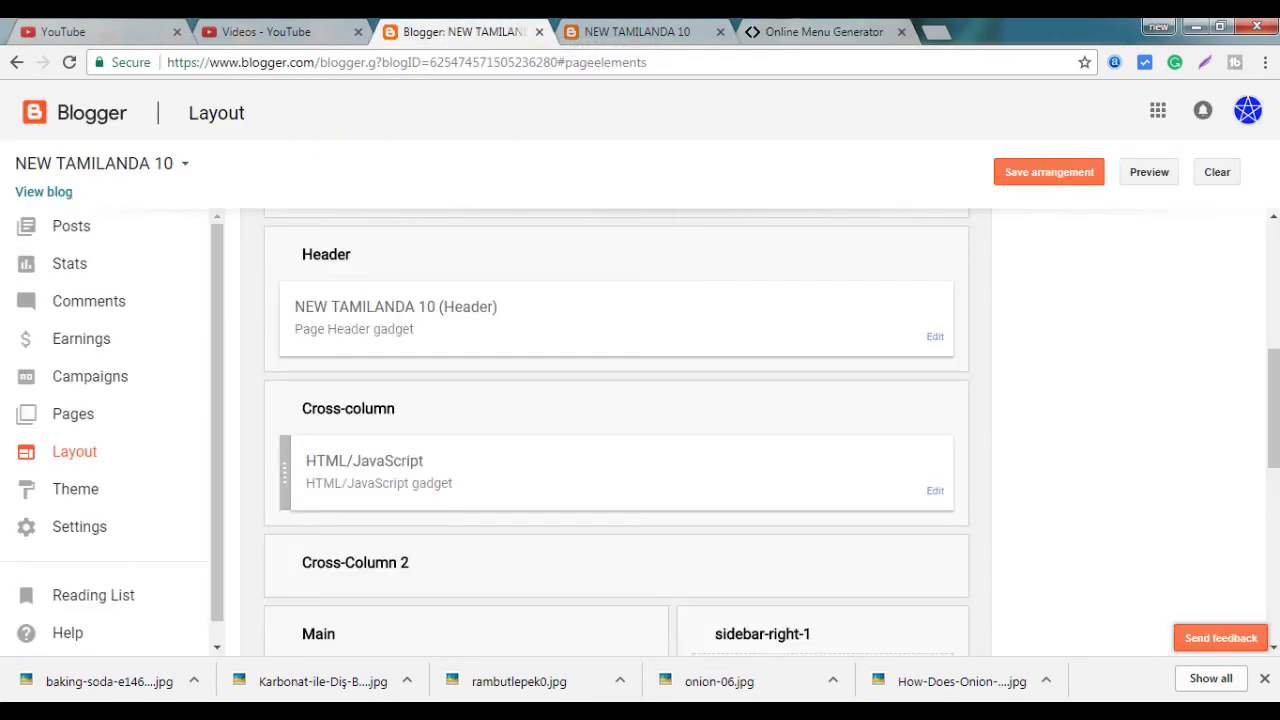
pyautogui.click(630, 31)
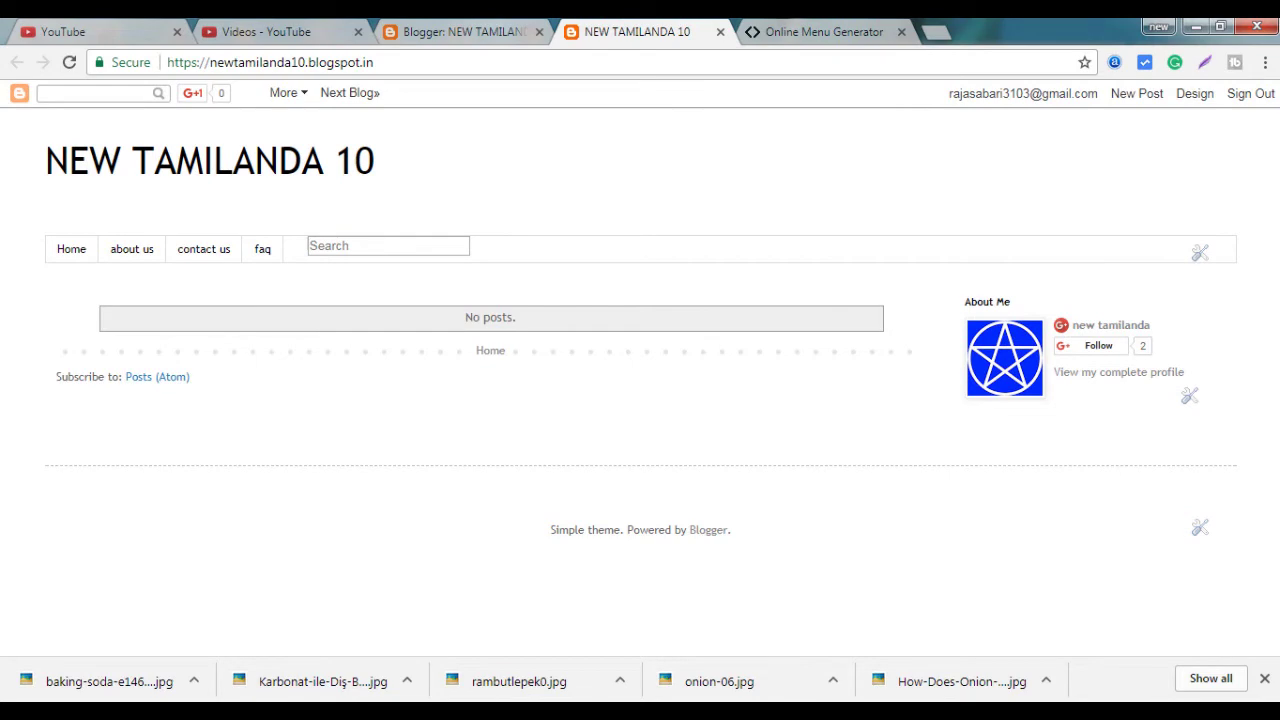
pyautogui.click(460, 31)
pyautogui.click(75, 489)
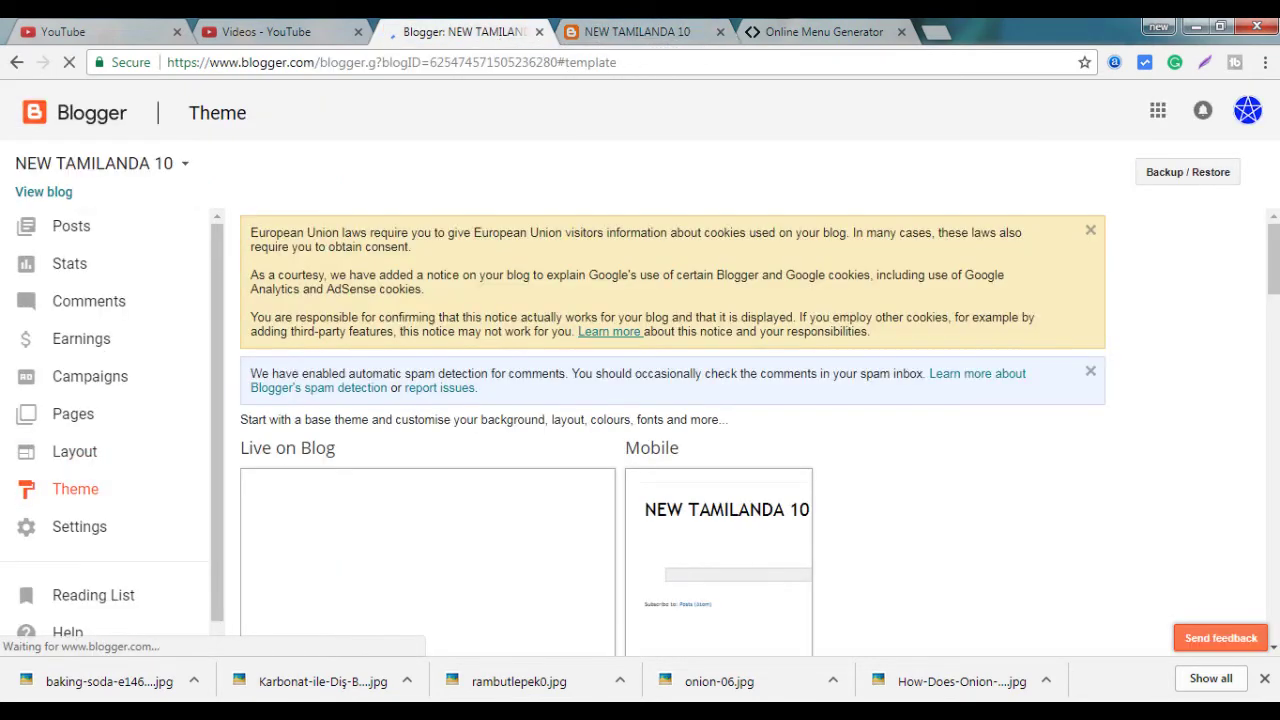
pyautogui.scroll(-3, 672, 430)
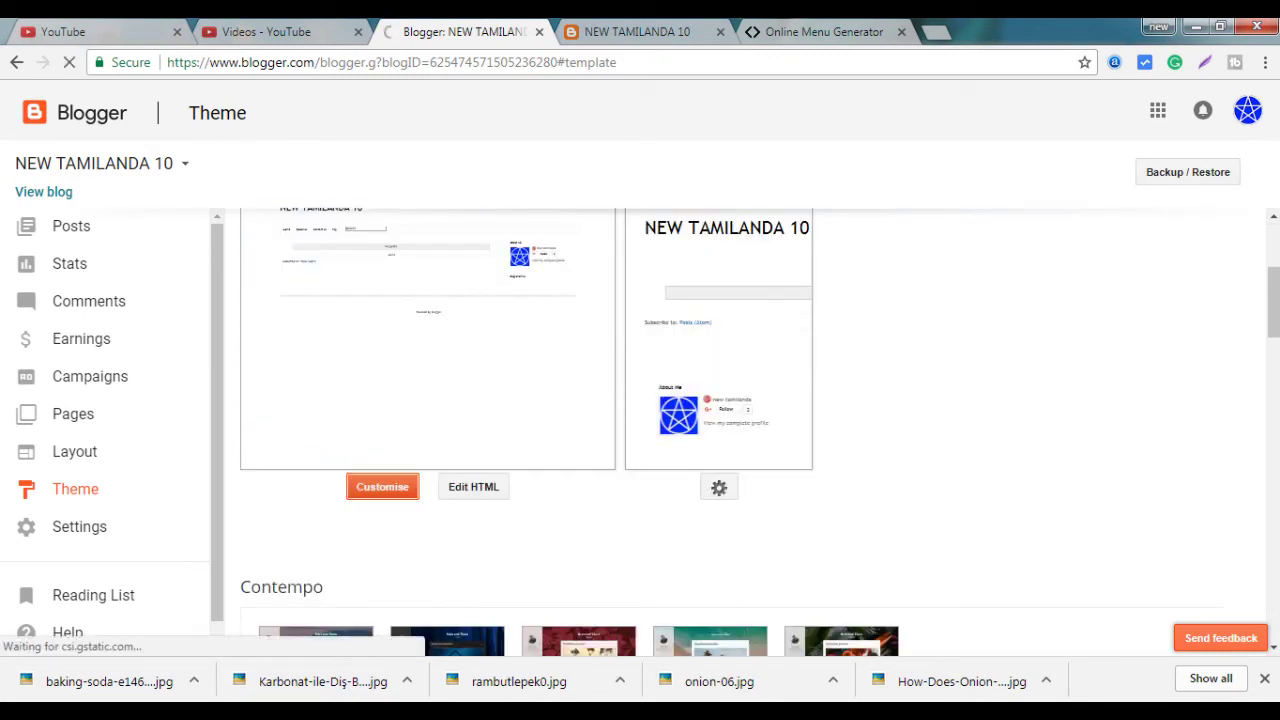
pyautogui.click(382, 487)
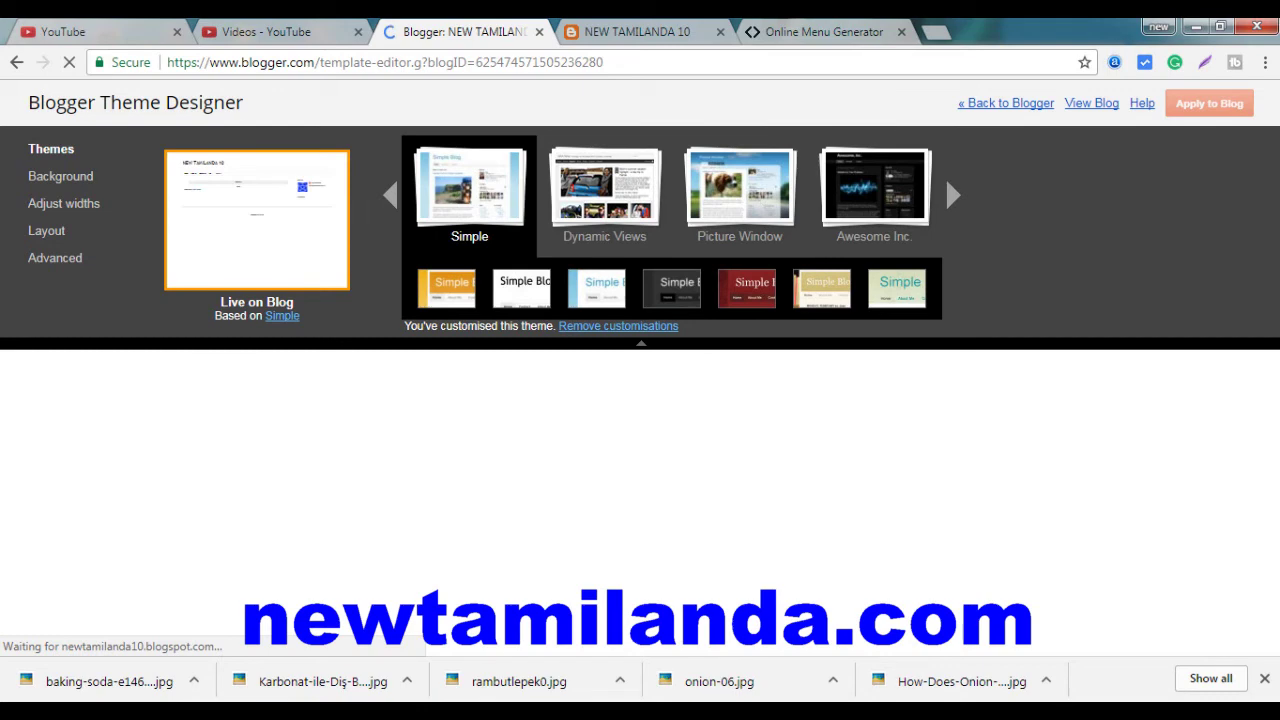
# Step: Open the custom CSS editor in the Theme Designer's advanced settings
pyautogui.click(57, 258)
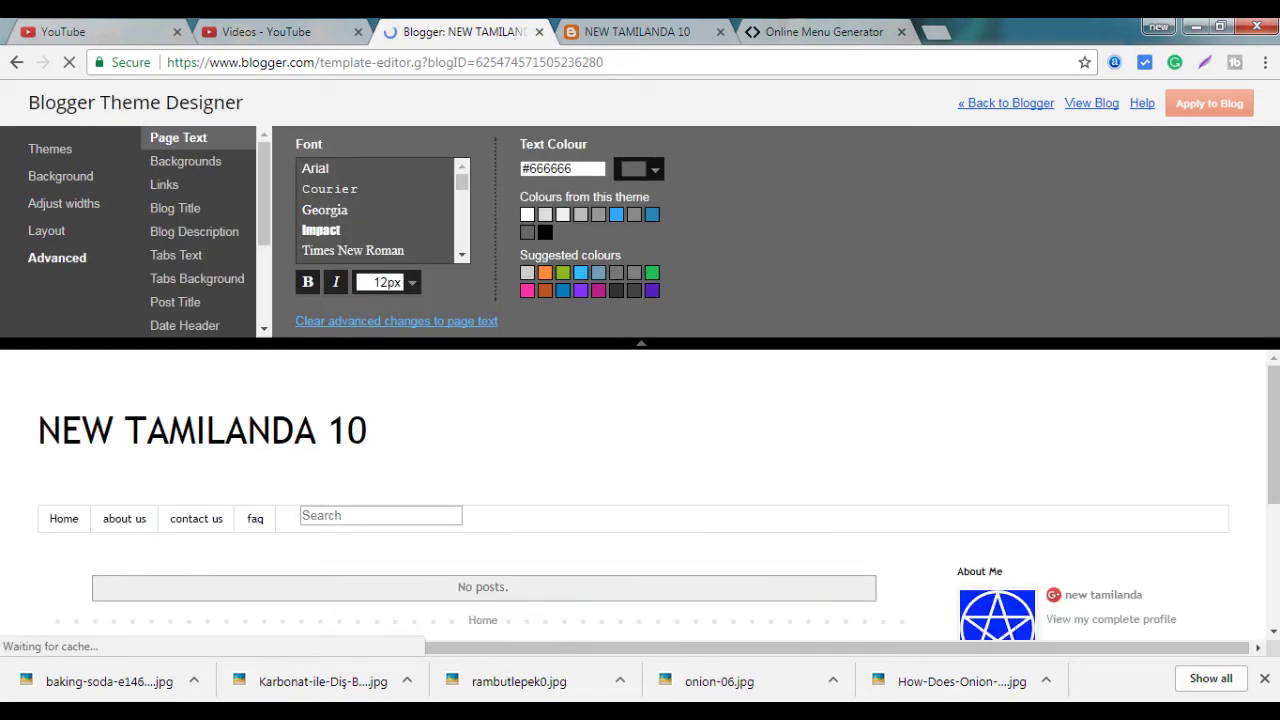
pyautogui.scroll(-3, 198, 230)
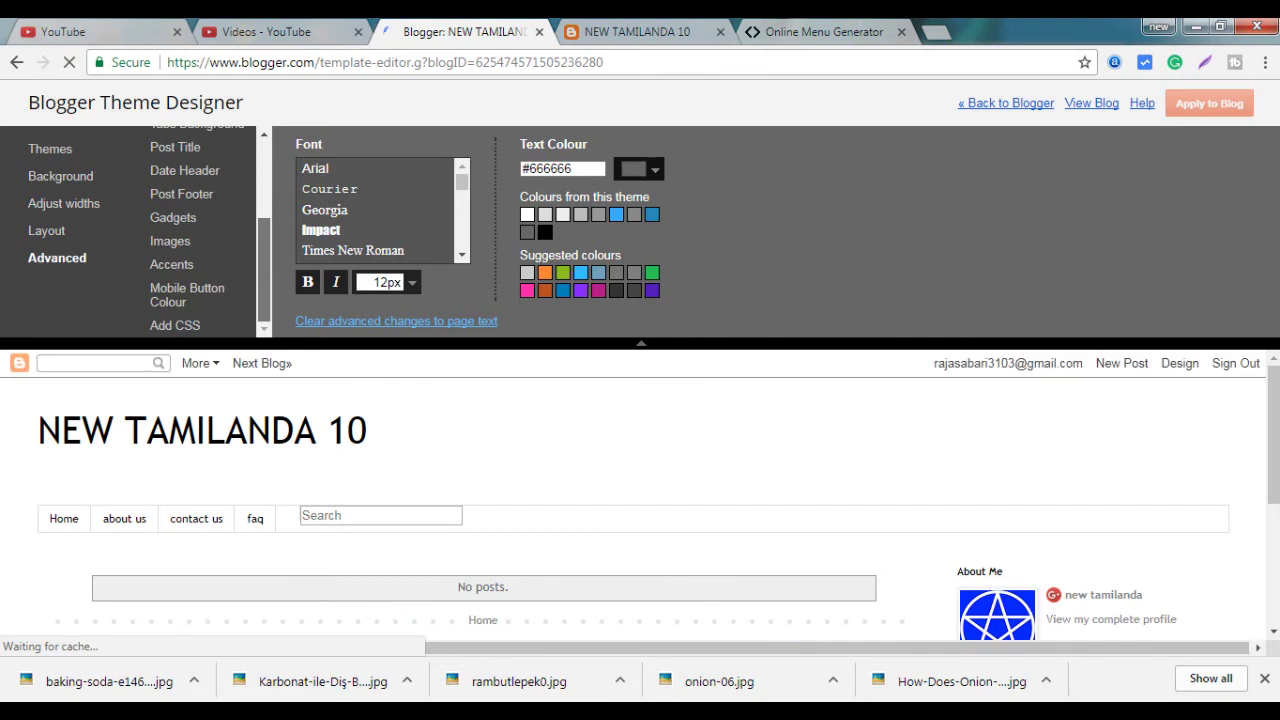
pyautogui.click(175, 326)
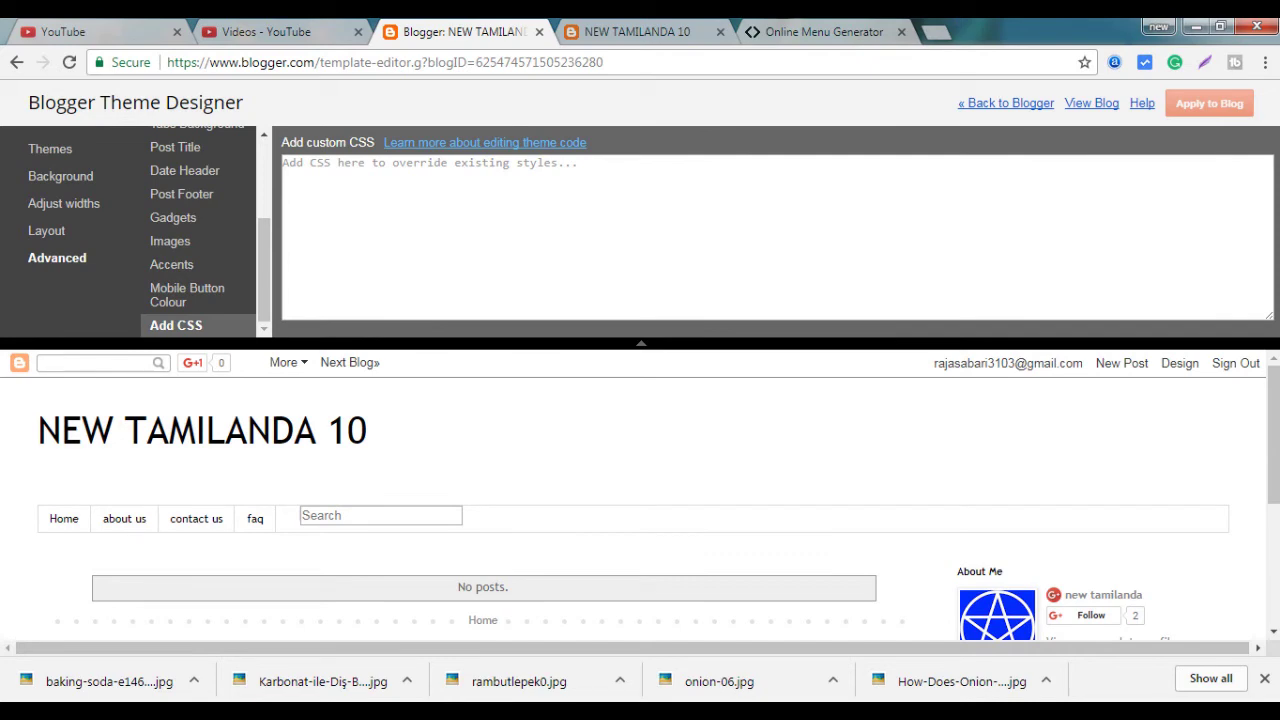
# Step: Revisit the Online Menu Generator, return to the Theme Designer and paste the copied menu CSS as the theme's custom CSS
pyautogui.click(824, 32)
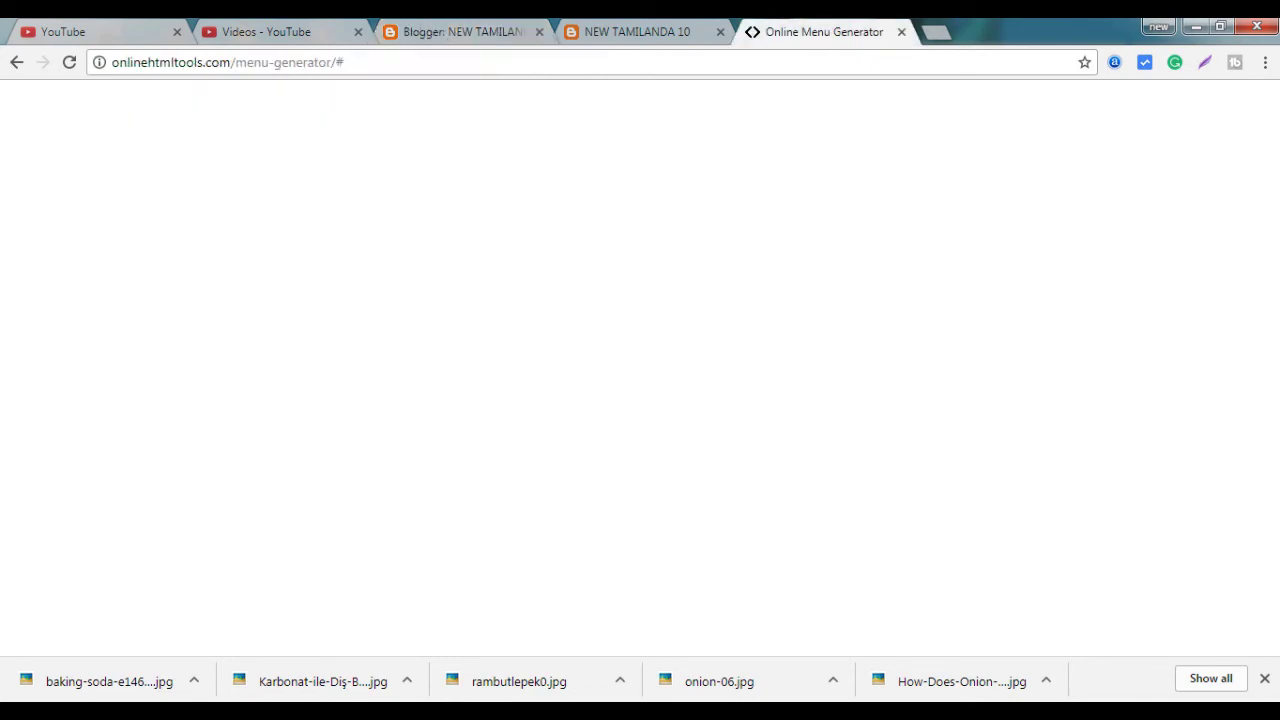
pyautogui.click(650, 254)
pyautogui.click(650, 530)
pyautogui.click(650, 390)
pyautogui.click(650, 250)
pyautogui.click(460, 31)
pyautogui.click(600, 220)
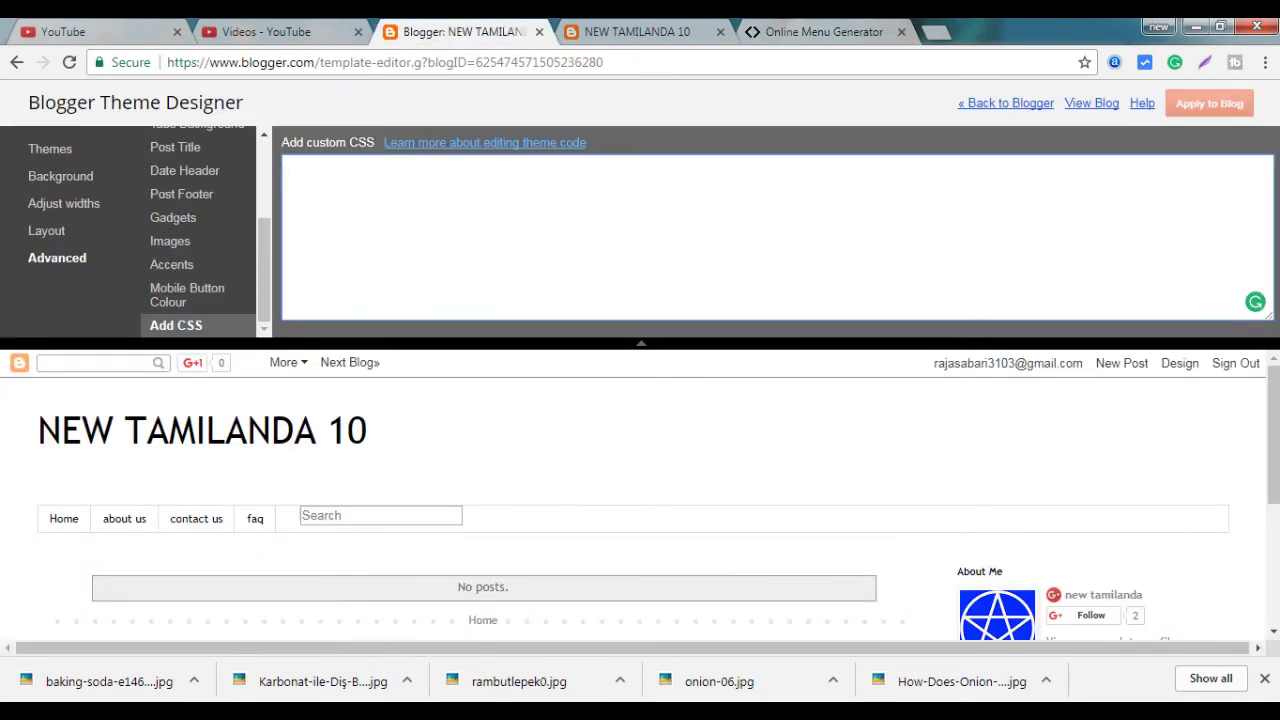
pyautogui.hotkey('ctrl', 'v')
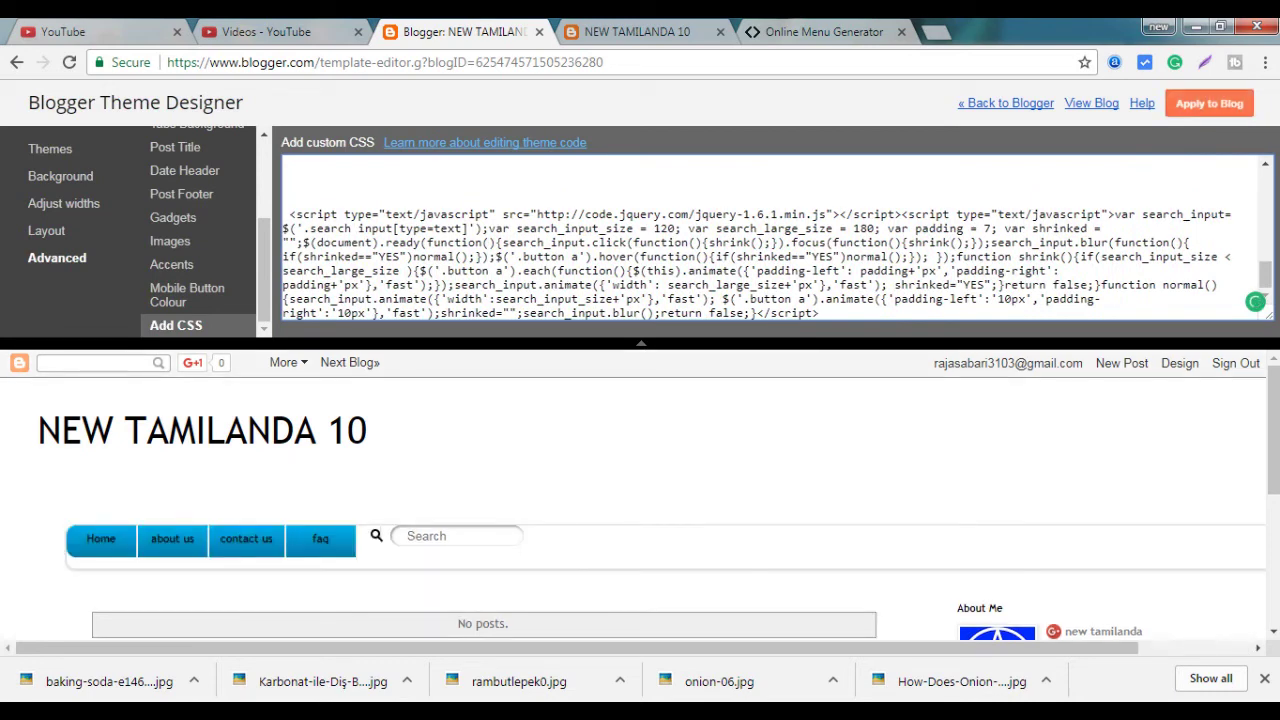
# Step: Delete blank lines above the pasted custom CSS and apply the theme to the blog
pyautogui.scroll(2, 765, 238)
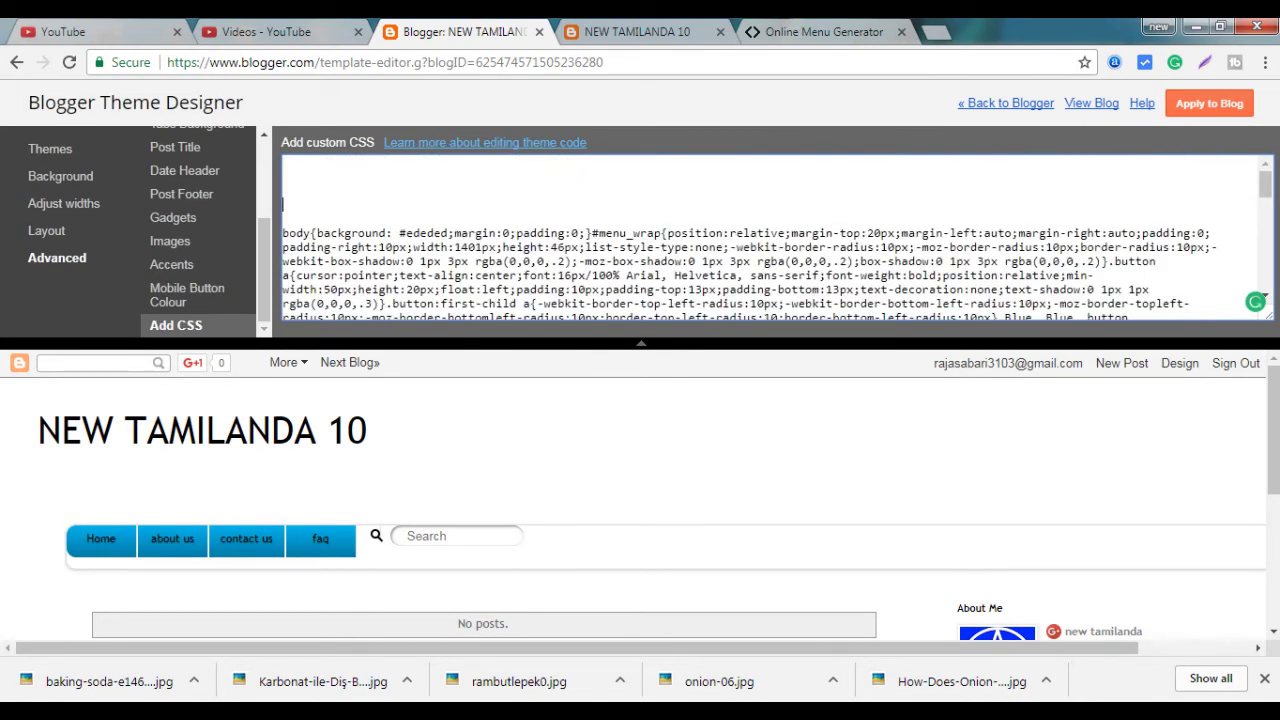
pyautogui.press('BackSpace')
pyautogui.press('BackSpace')
pyautogui.press('BackSpace')
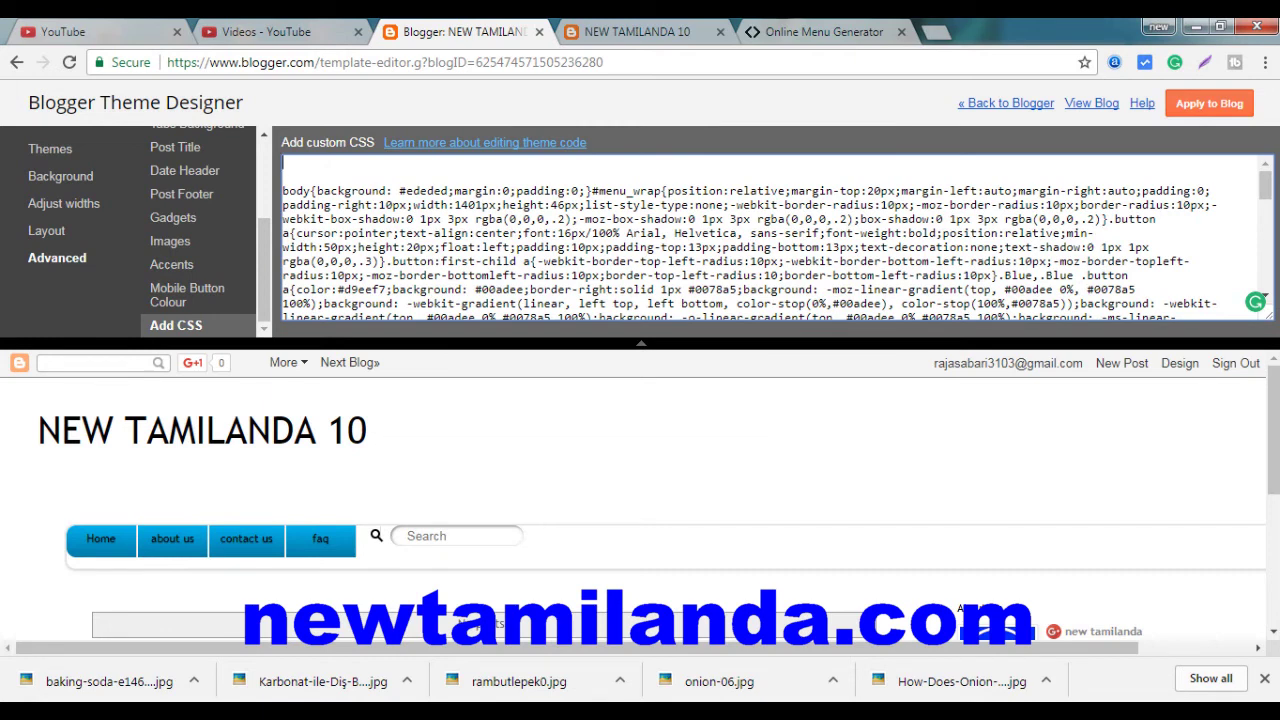
pyautogui.click(1209, 104)
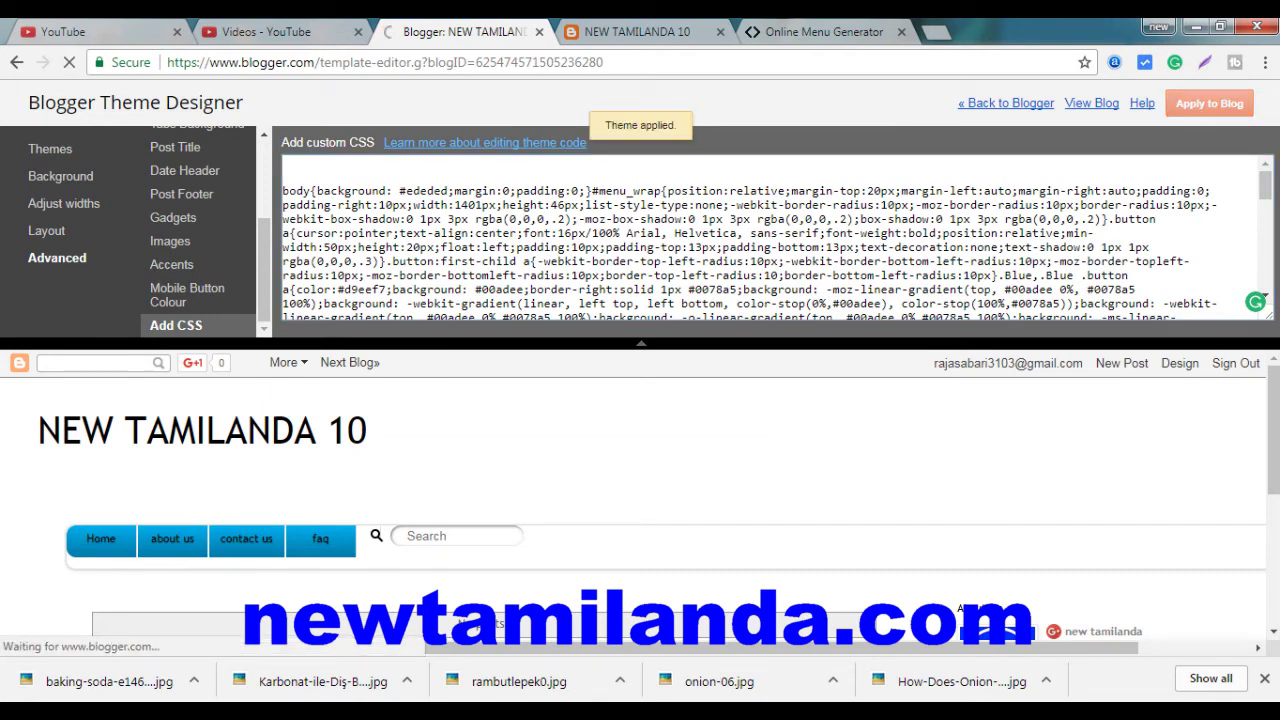
# Step: Leave the Theme Designer and reload the NEW TAMILANDA 10 blog to view the styled menu
pyautogui.click(1006, 104)
pyautogui.click(667, 32)
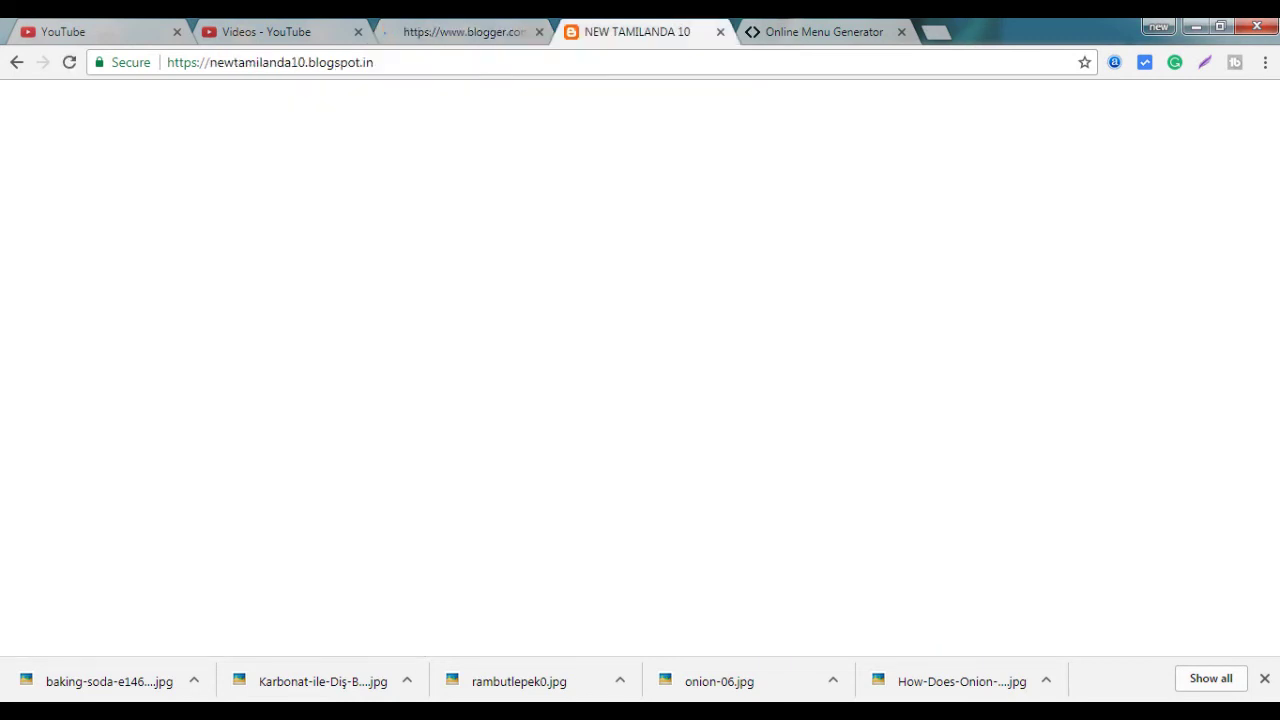
pyautogui.click(370, 62)
pyautogui.press('Return')
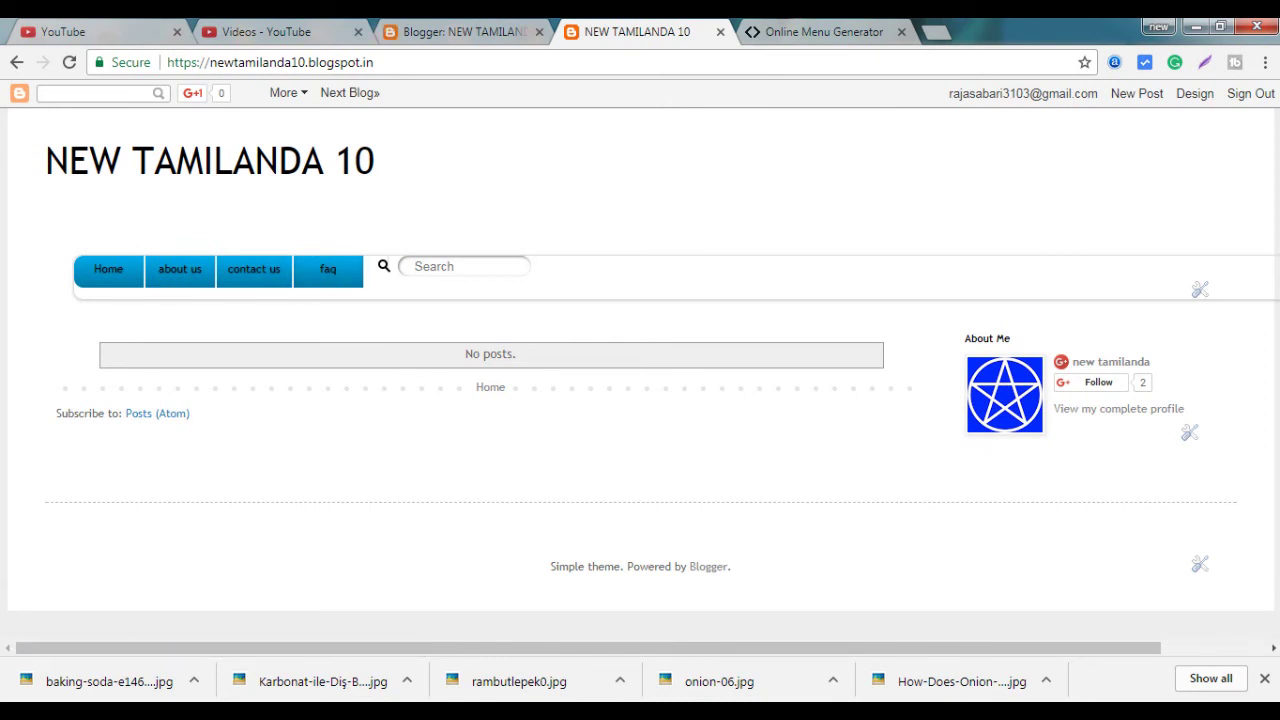
# Step: Test the search box in the blog's menu by entering some sample text and deleting it
pyautogui.write('ffhffh')
pyautogui.press('BackSpace')
pyautogui.press('BackSpace')
pyautogui.press('BackSpace')
pyautogui.press('BackSpace')
pyautogui.press('BackSpace')
pyautogui.press('BackSpace')
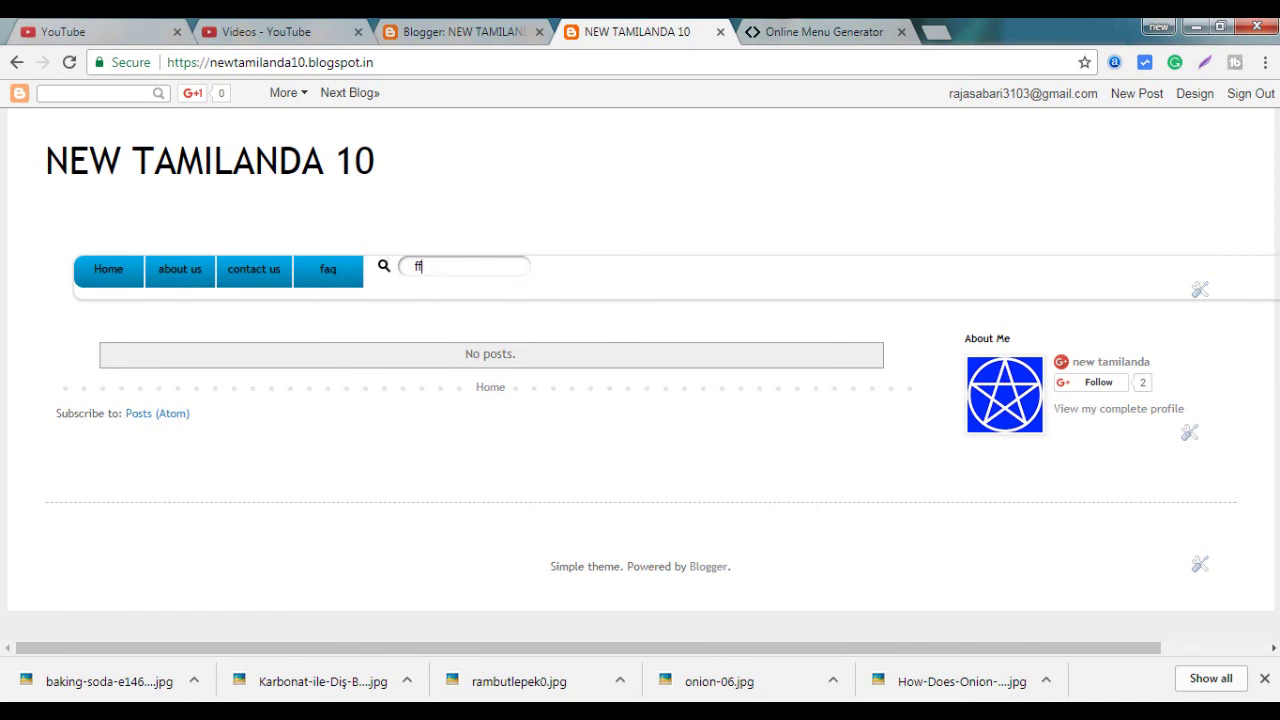